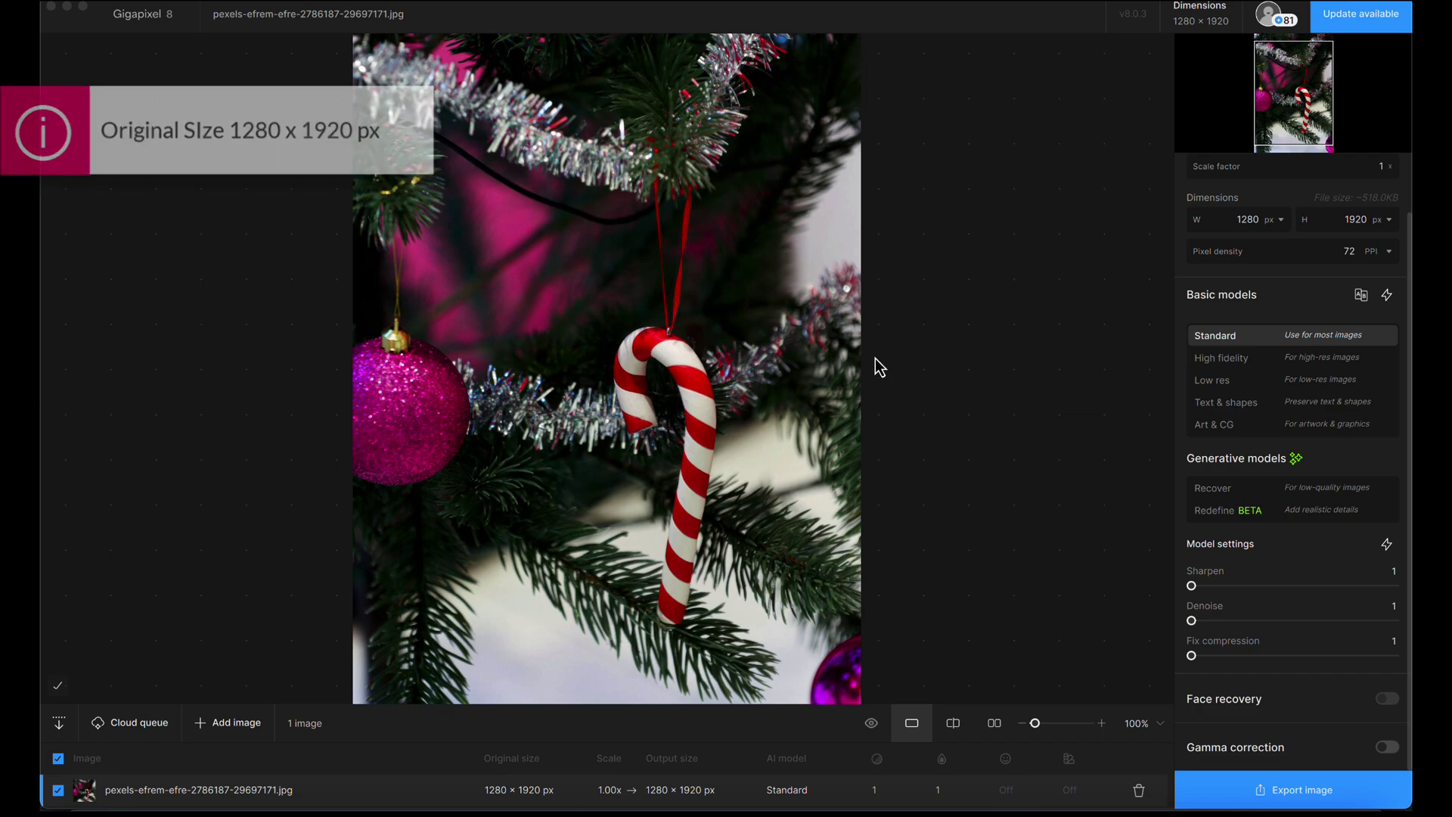
Start a crop and try 16 × 9 and Custom ratios before returning to Original
drag(703, 452, 710, 450)
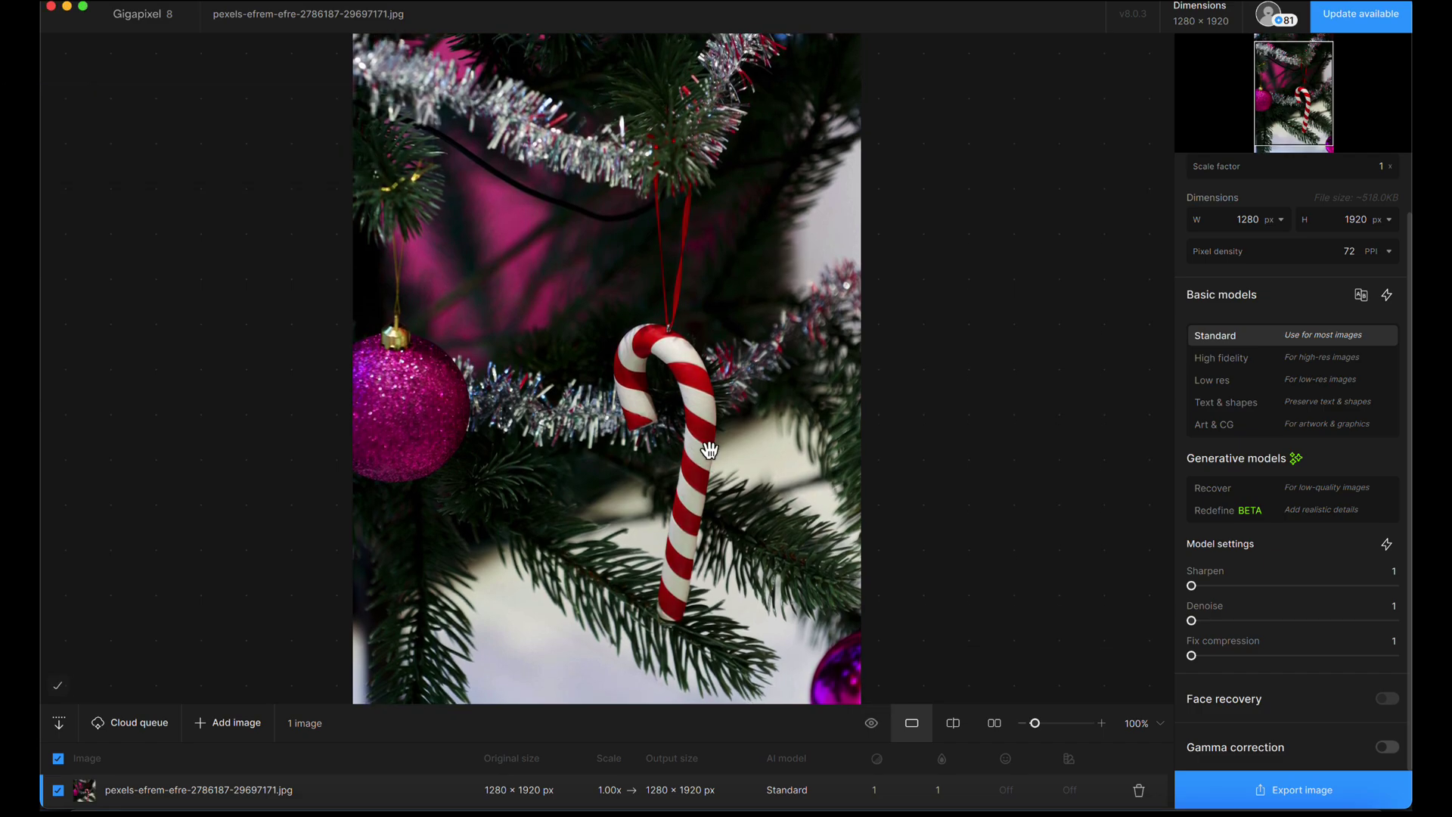
scroll(1240, 387, up, 2)
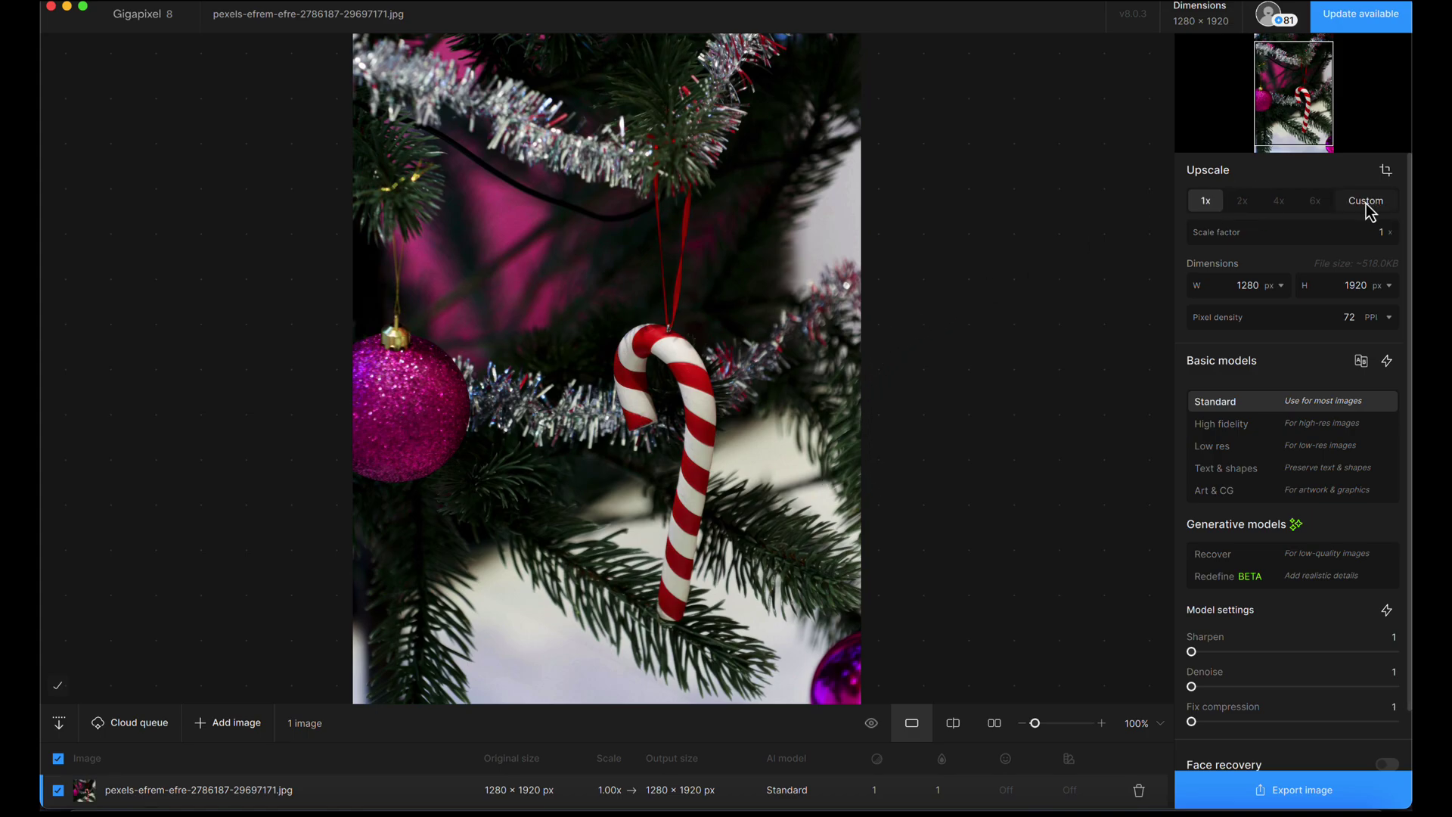
click(1385, 169)
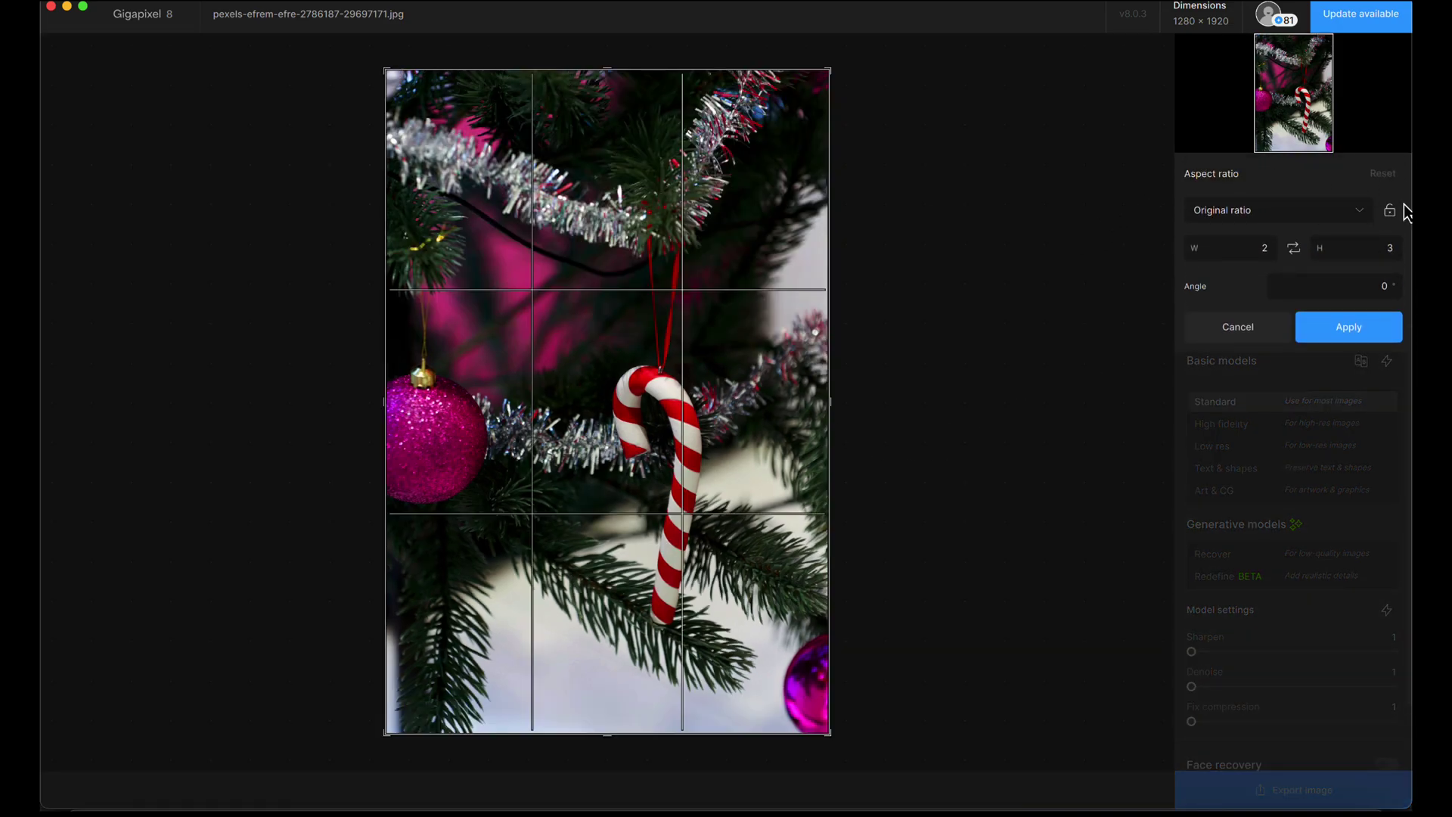
click(1295, 215)
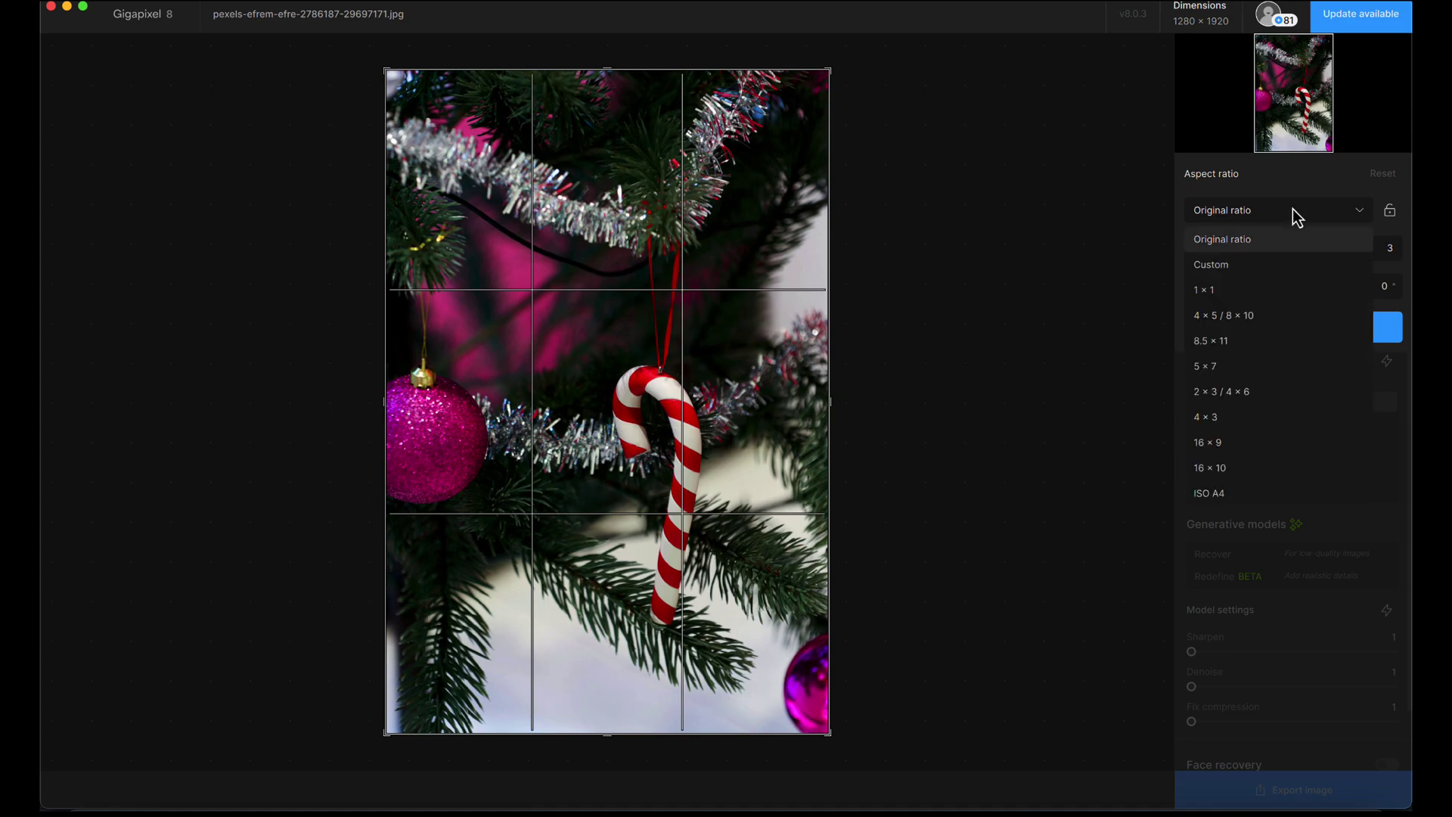
click(1253, 448)
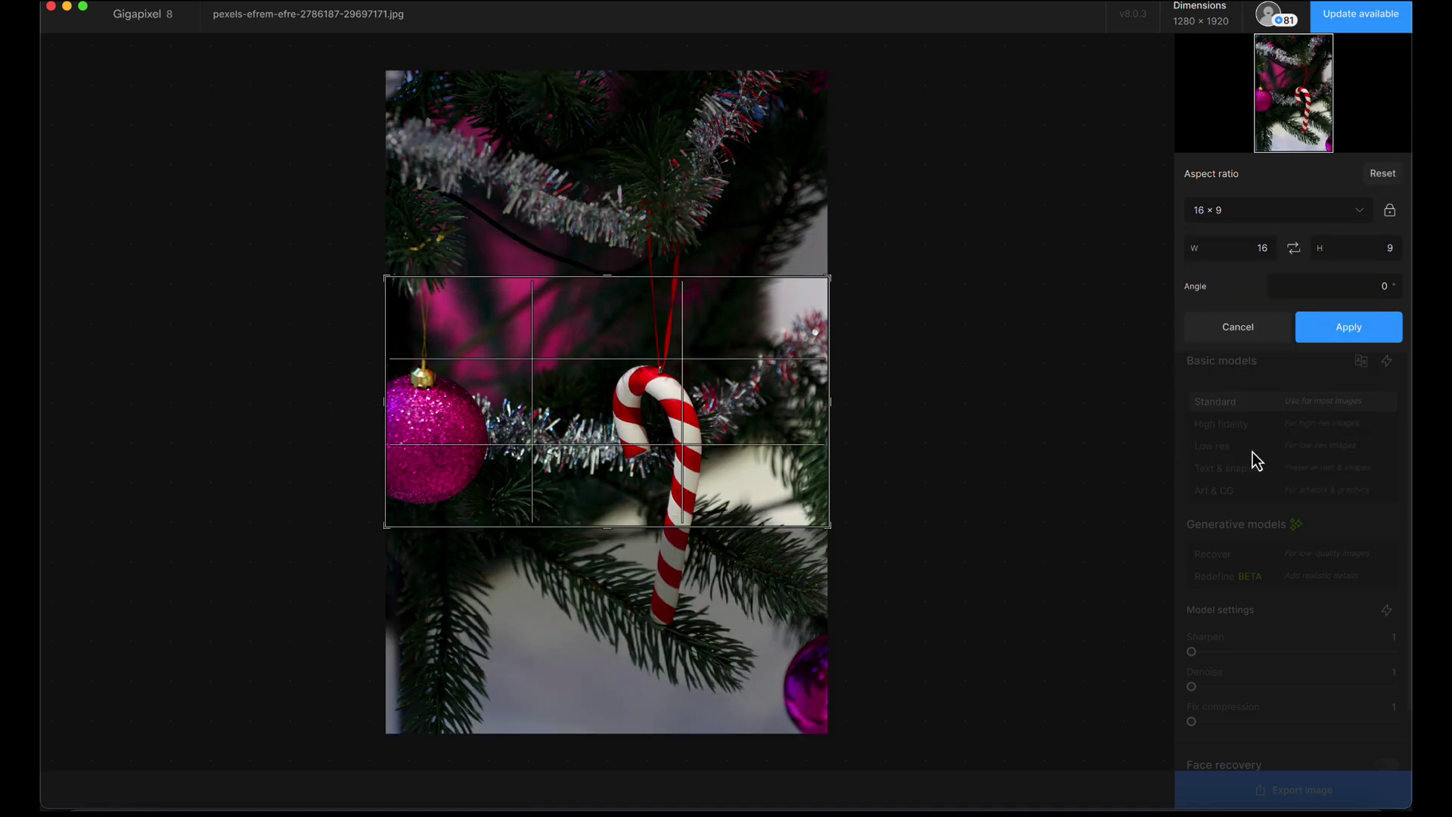
click(1265, 214)
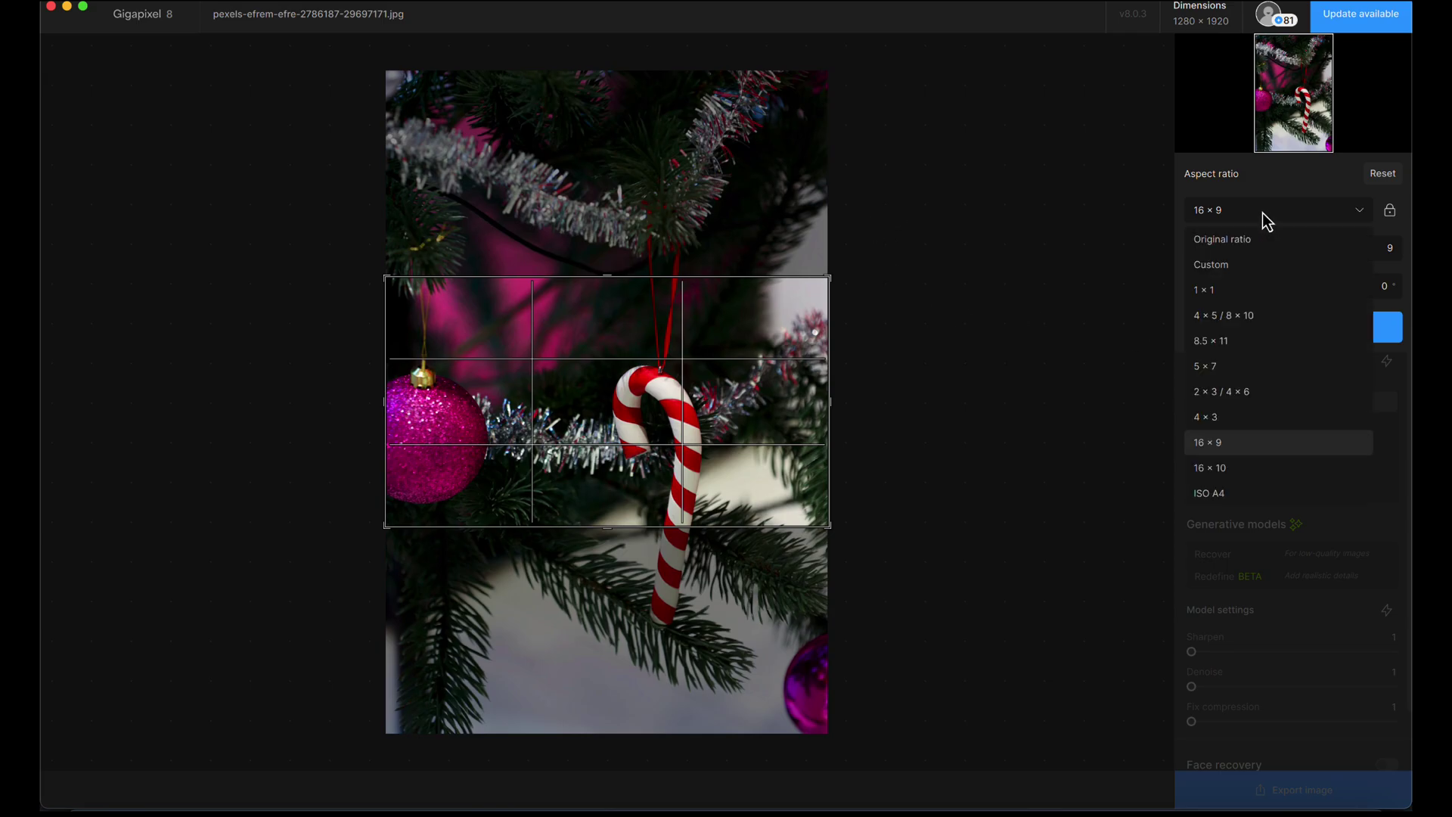
click(1245, 270)
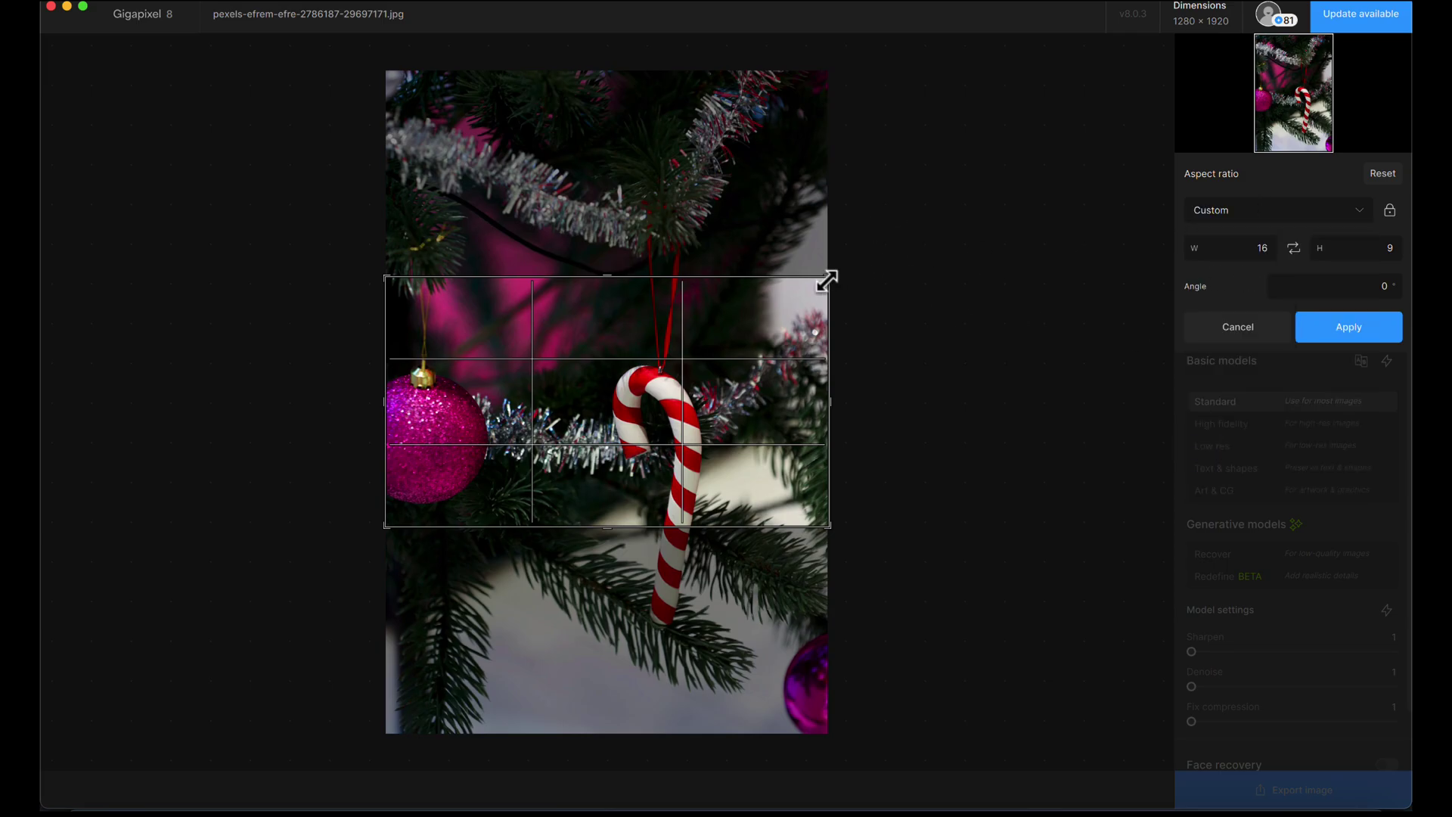
click(1227, 211)
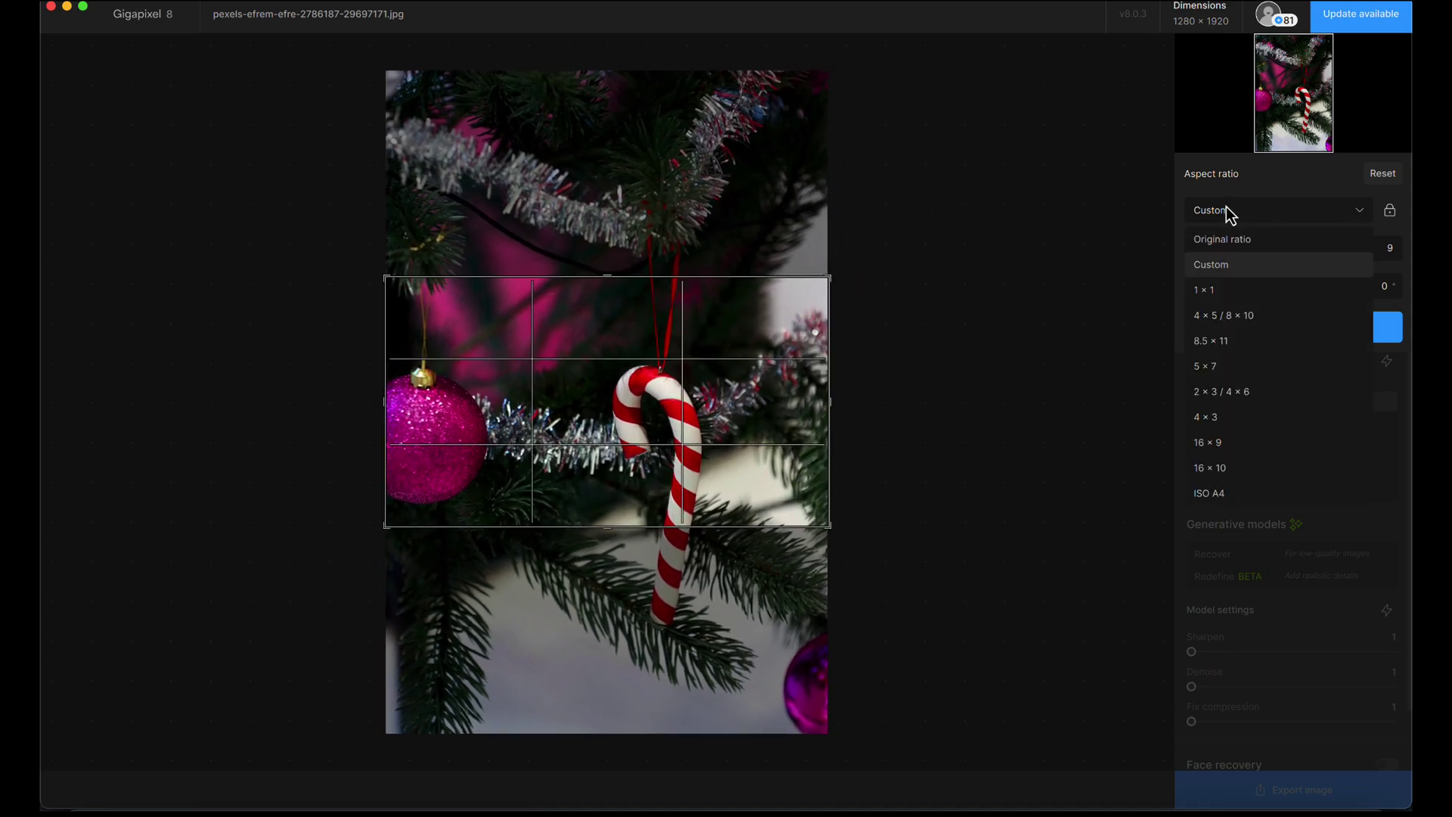
click(1242, 240)
Enlarge the crop box, reposition the photo, and apply the 1174 × 1761 crop
drag(691, 272, 765, 185)
drag(473, 616, 403, 707)
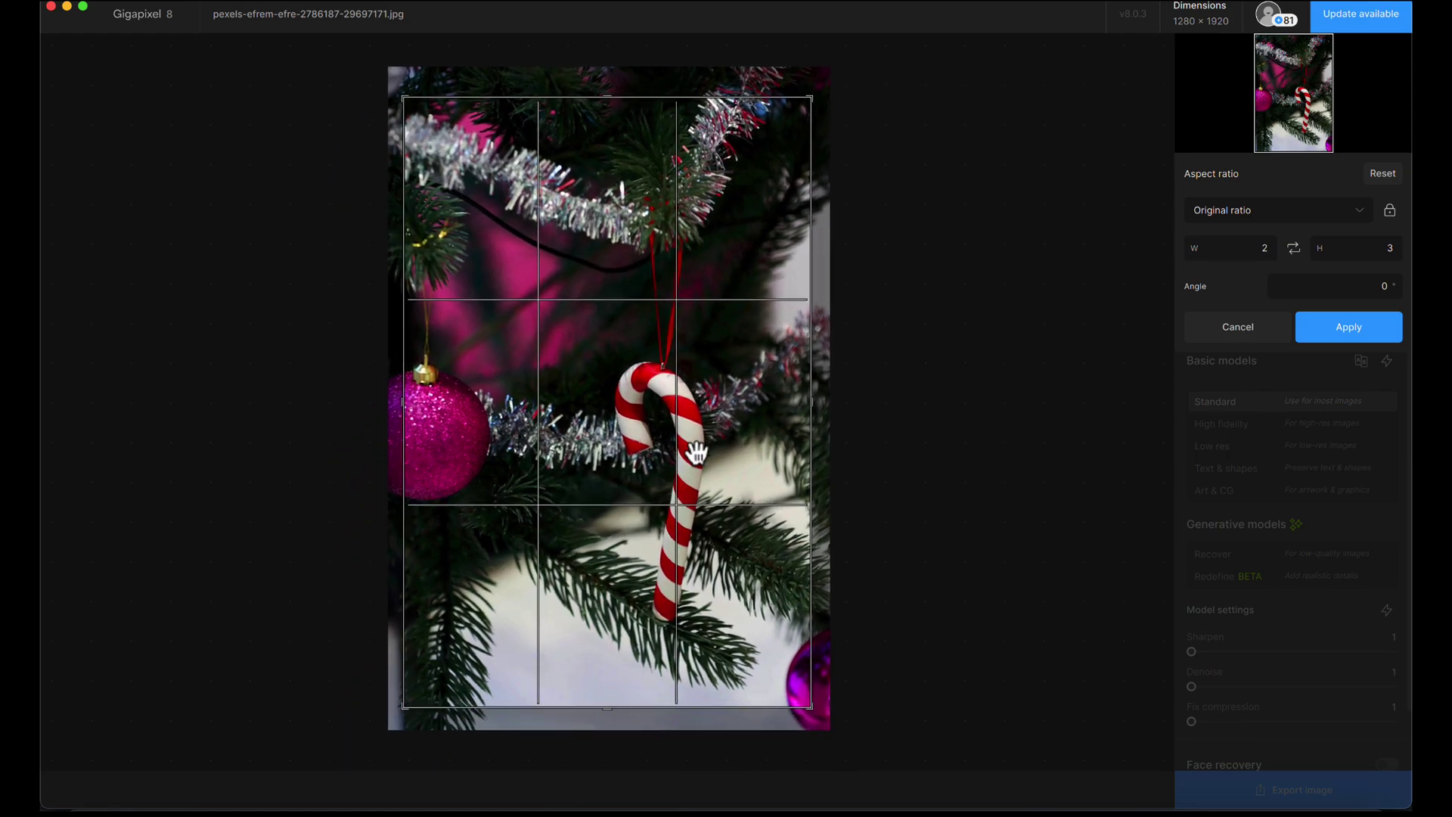
mouse_move(697, 453)
mouse_down()
mouse_move(710, 471)
mouse_move(698, 456)
mouse_up()
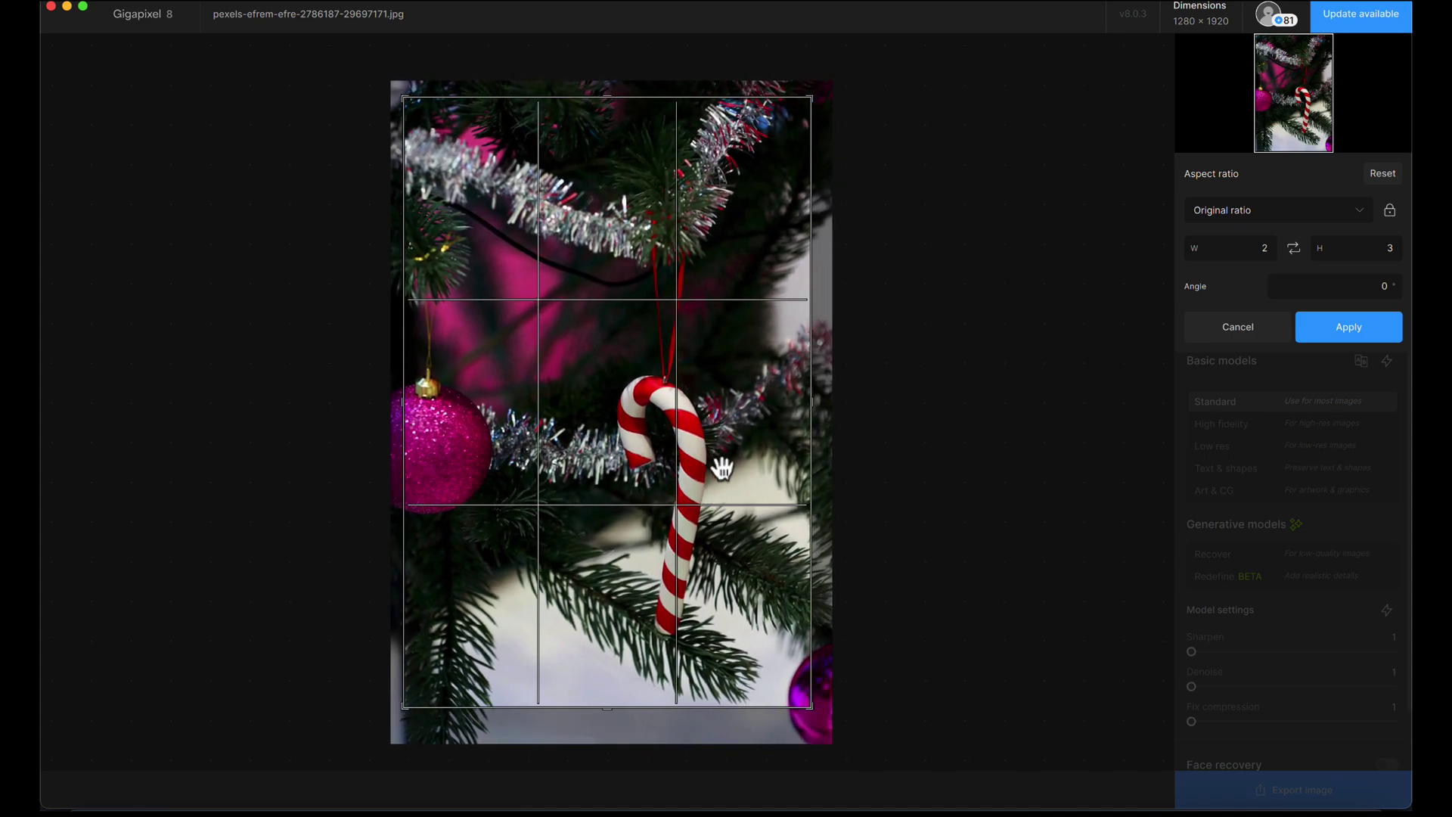
key(Return)
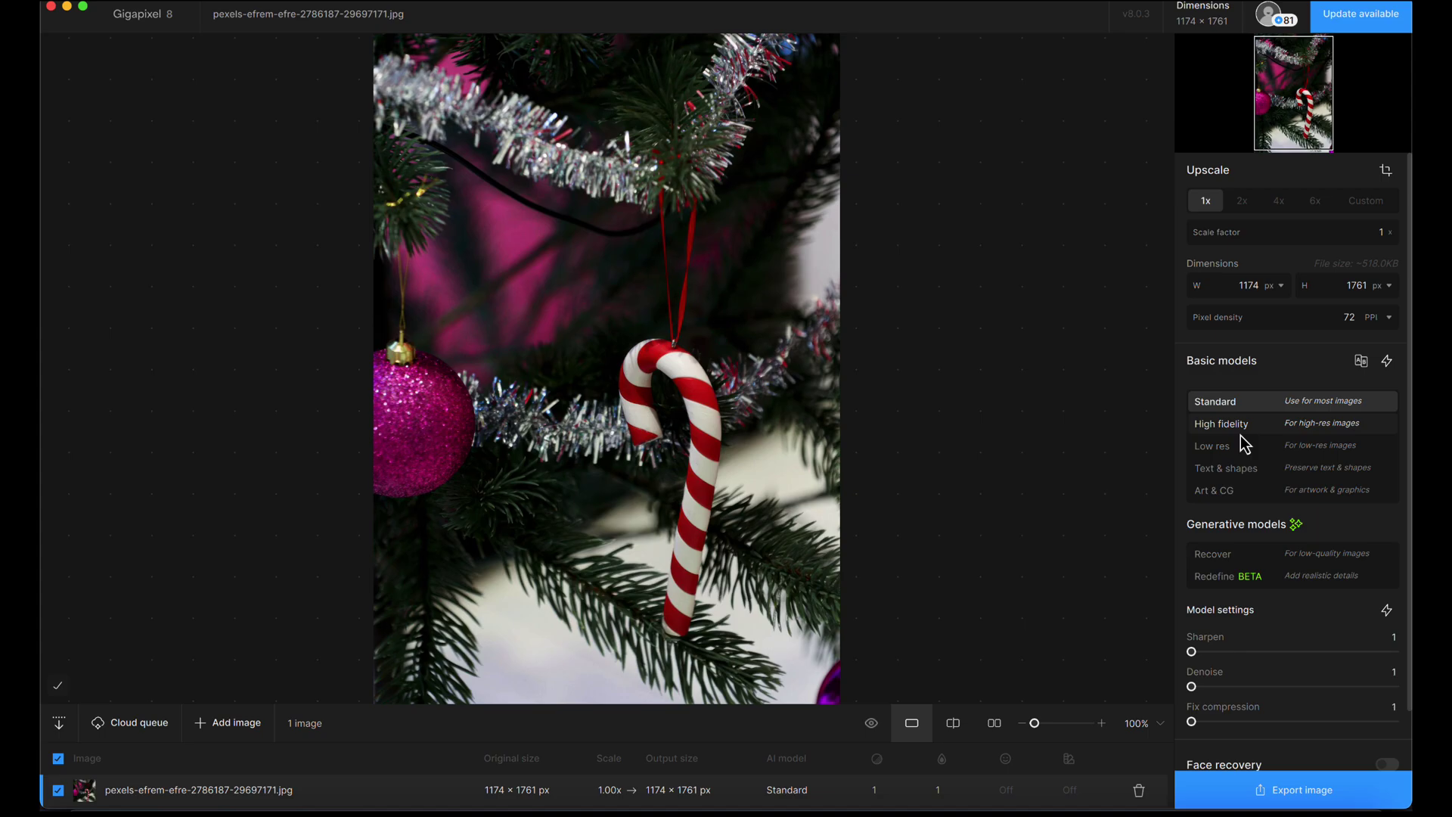
Upscale the cropped photo 2x to 2349 × 3523 and compare it with the original
click(1253, 207)
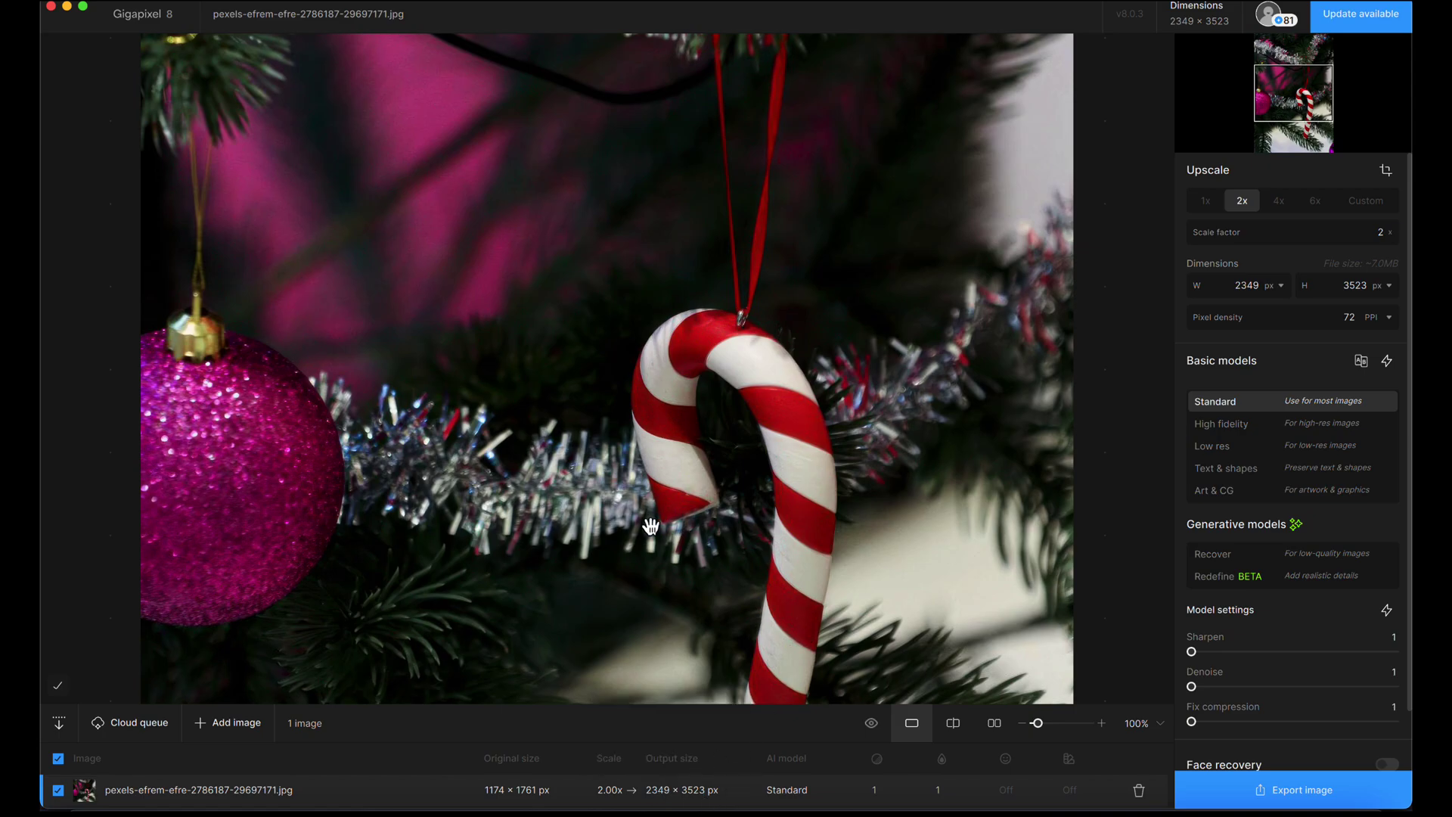
click(431, 485)
scroll(431, 484, down, 3)
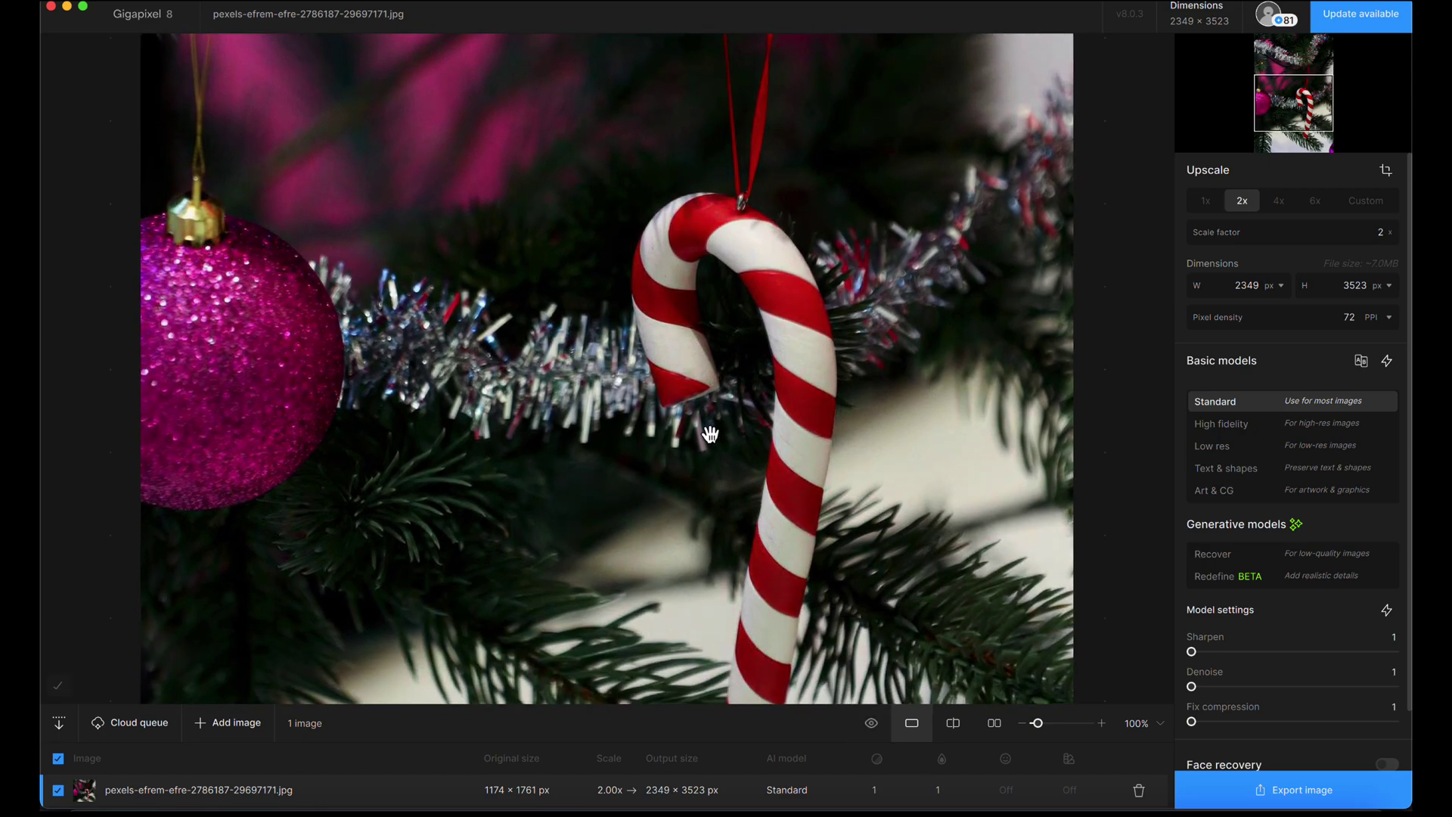
drag(719, 486, 781, 327)
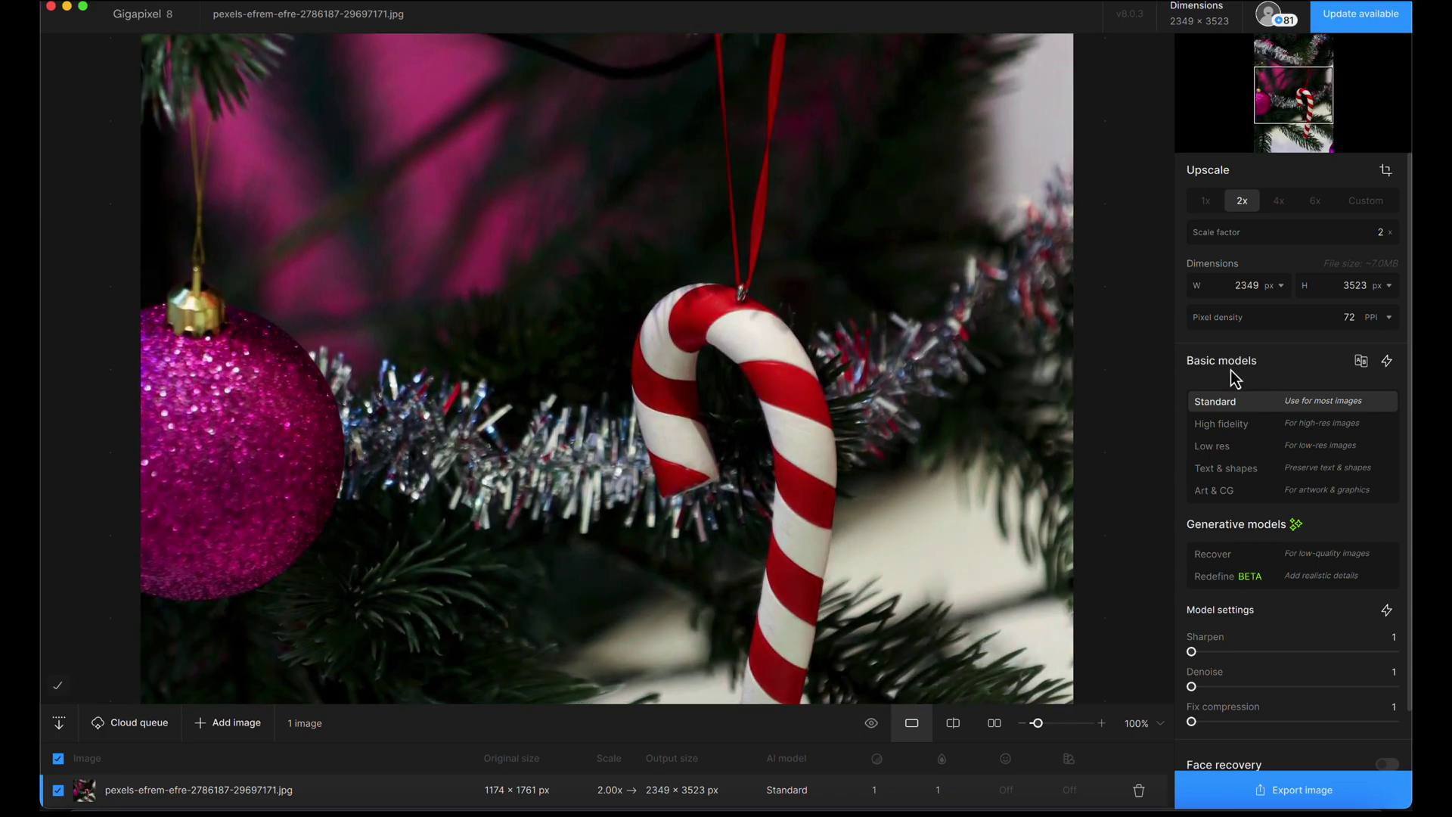
Compare the Standard and High fidelity models side by side across the cane and pink ornament
click(1359, 366)
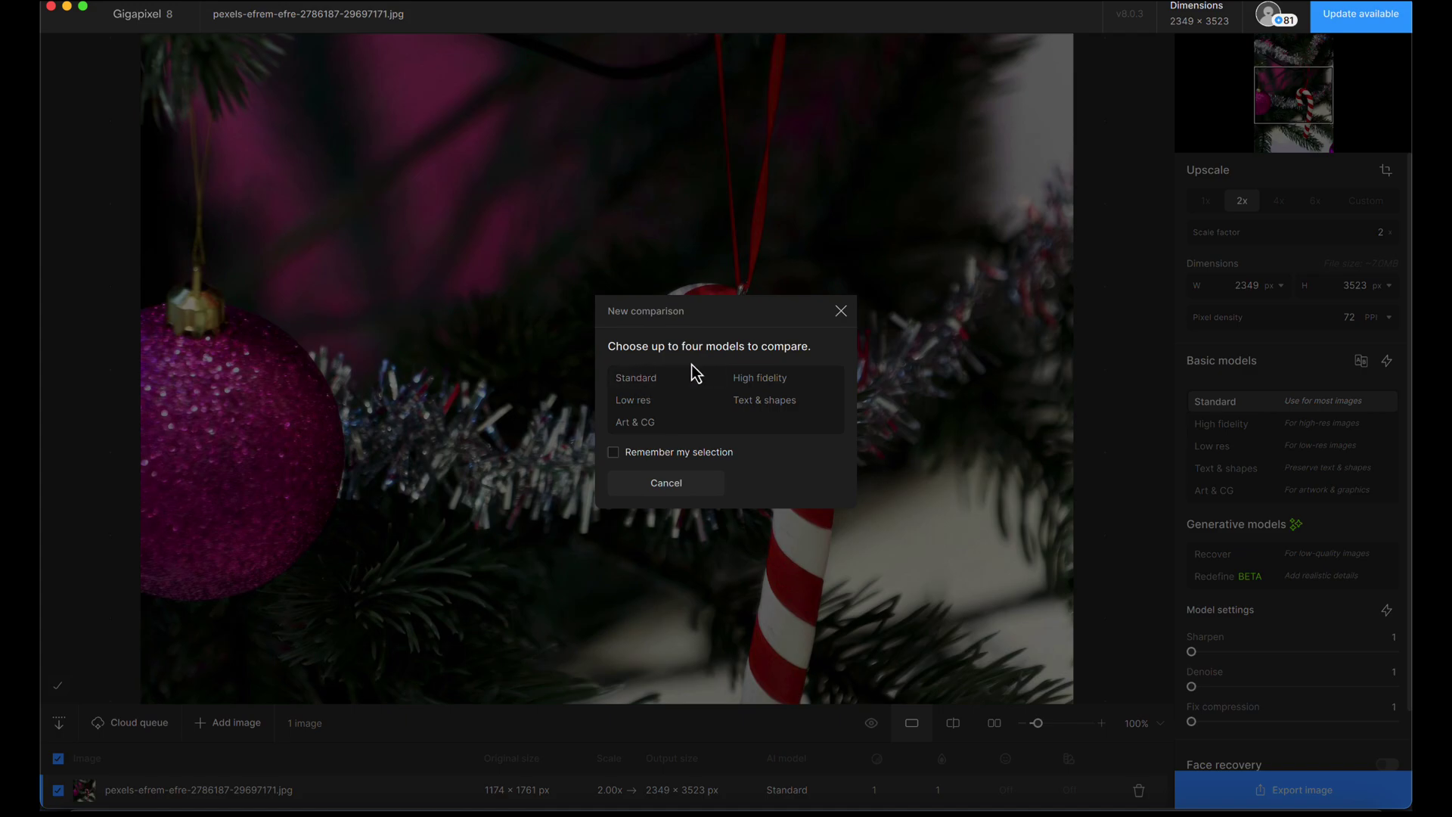
click(655, 380)
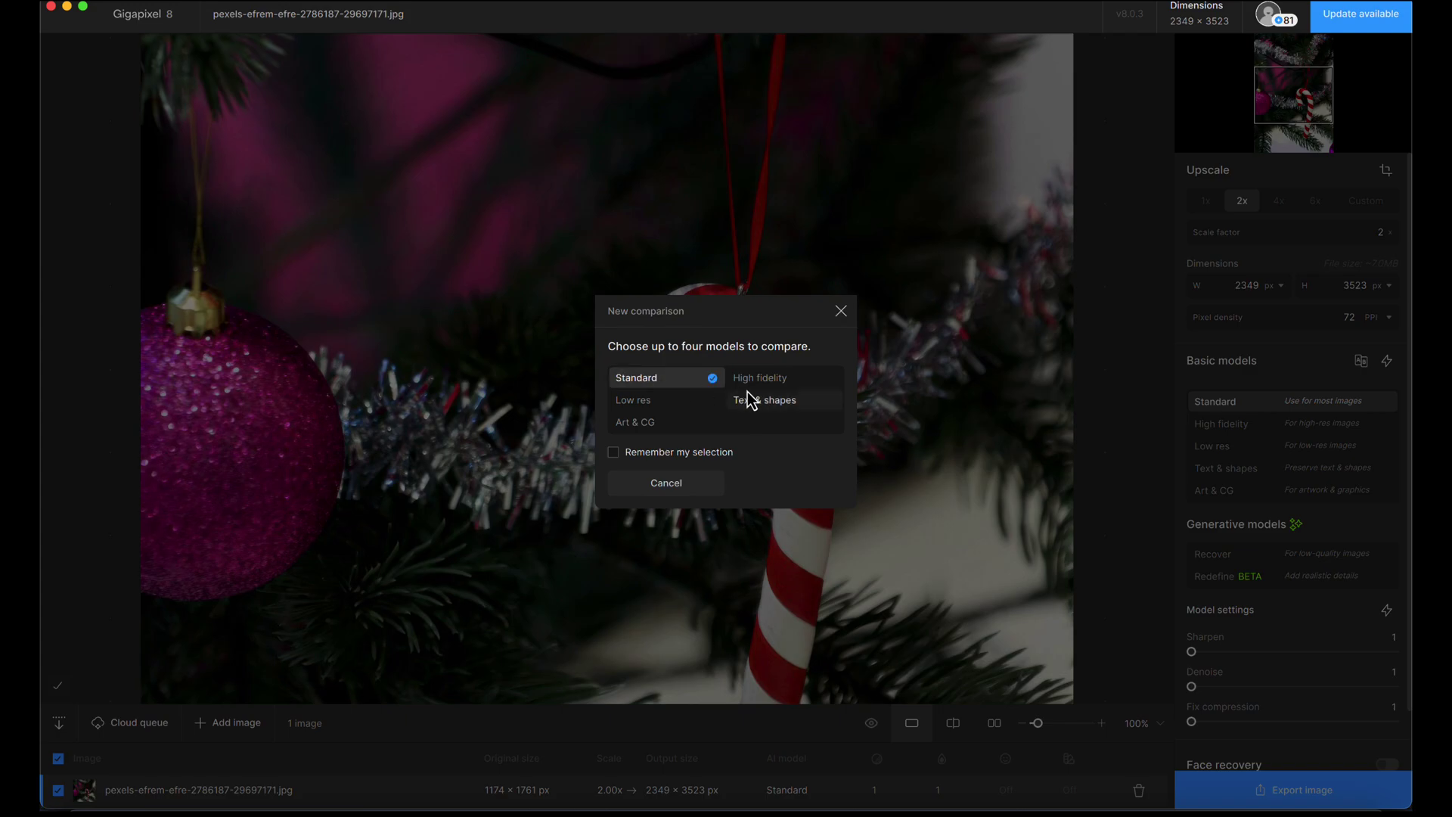
click(764, 379)
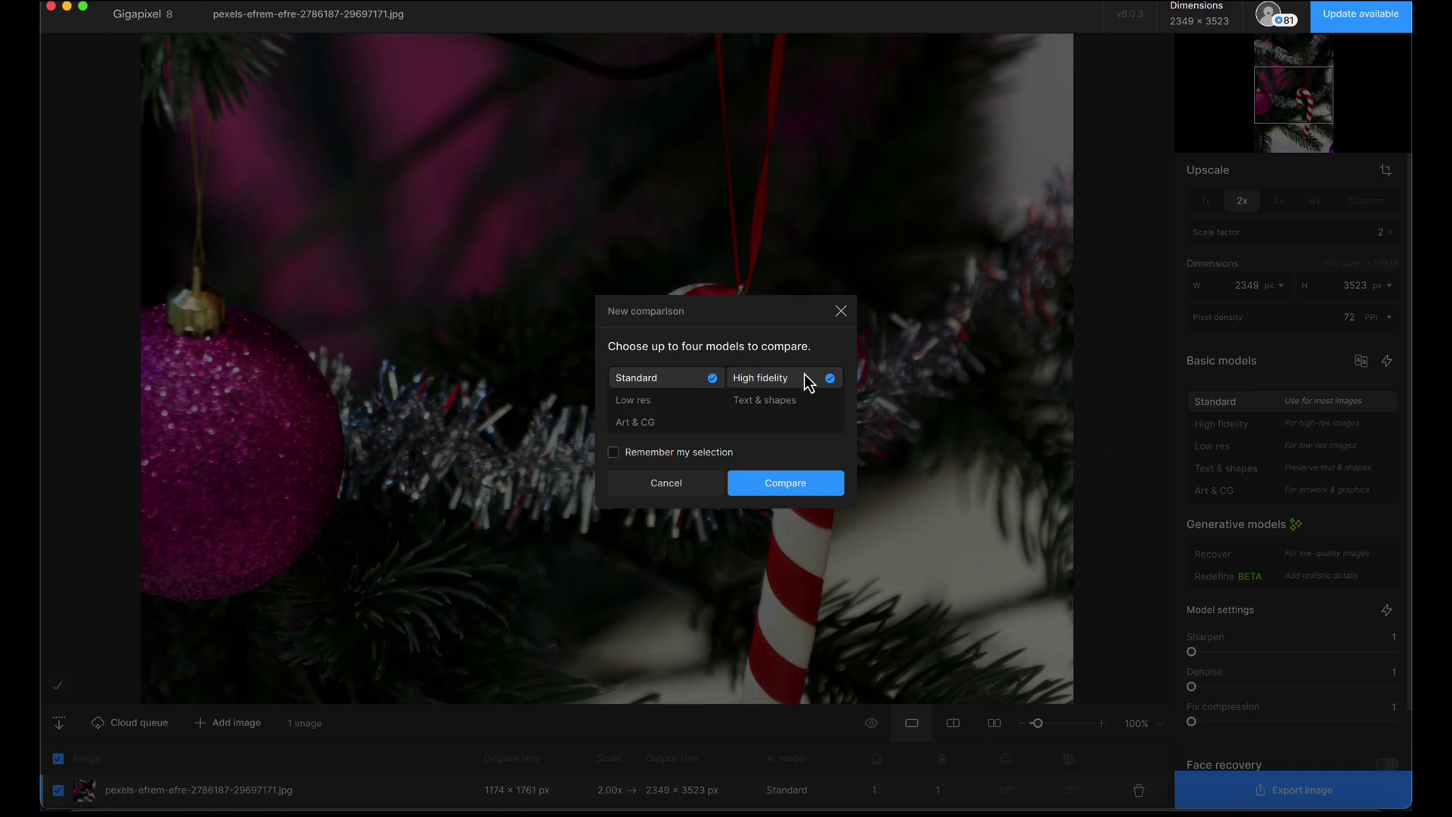
click(796, 484)
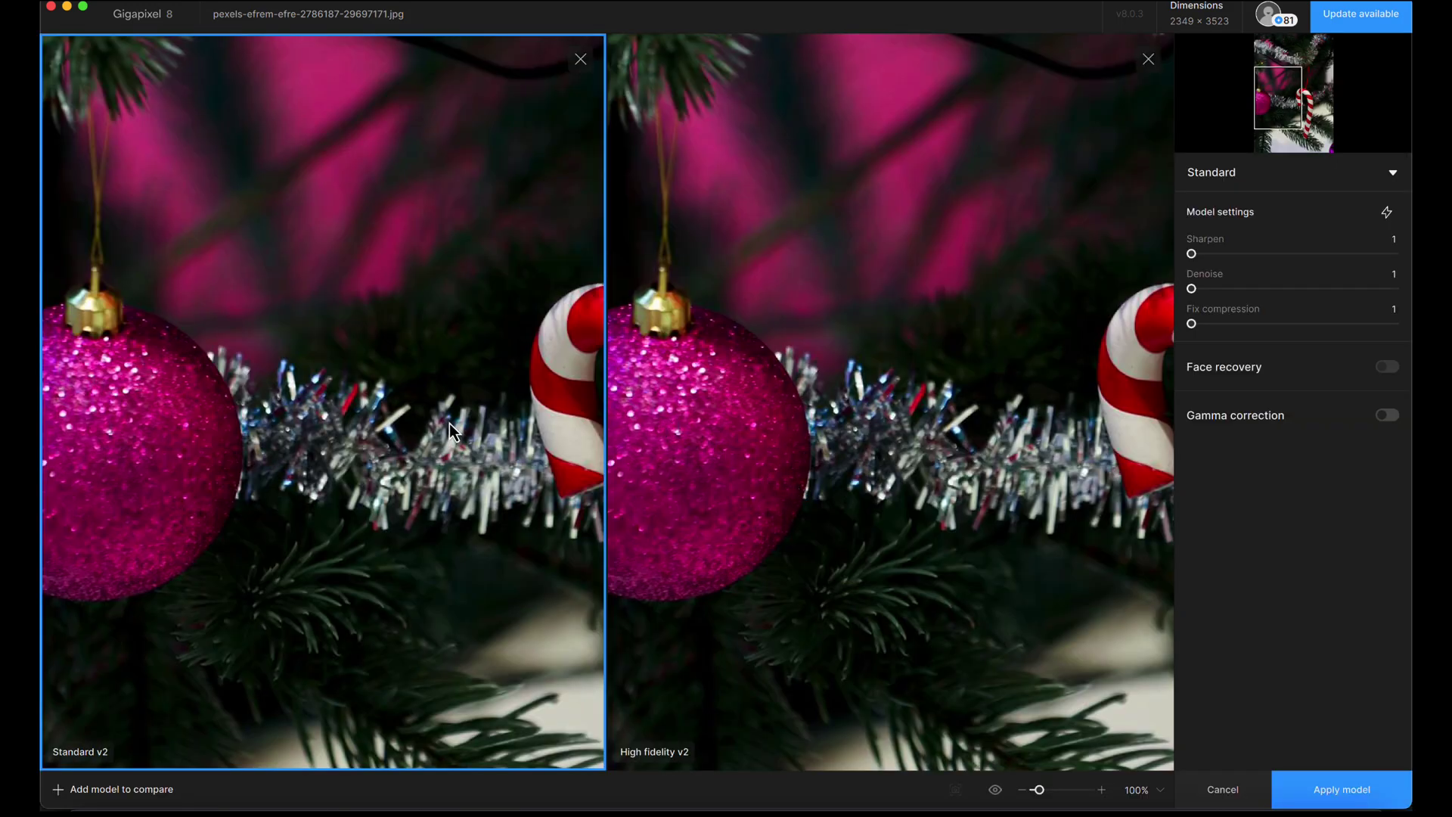
scroll(449, 438, right, 5)
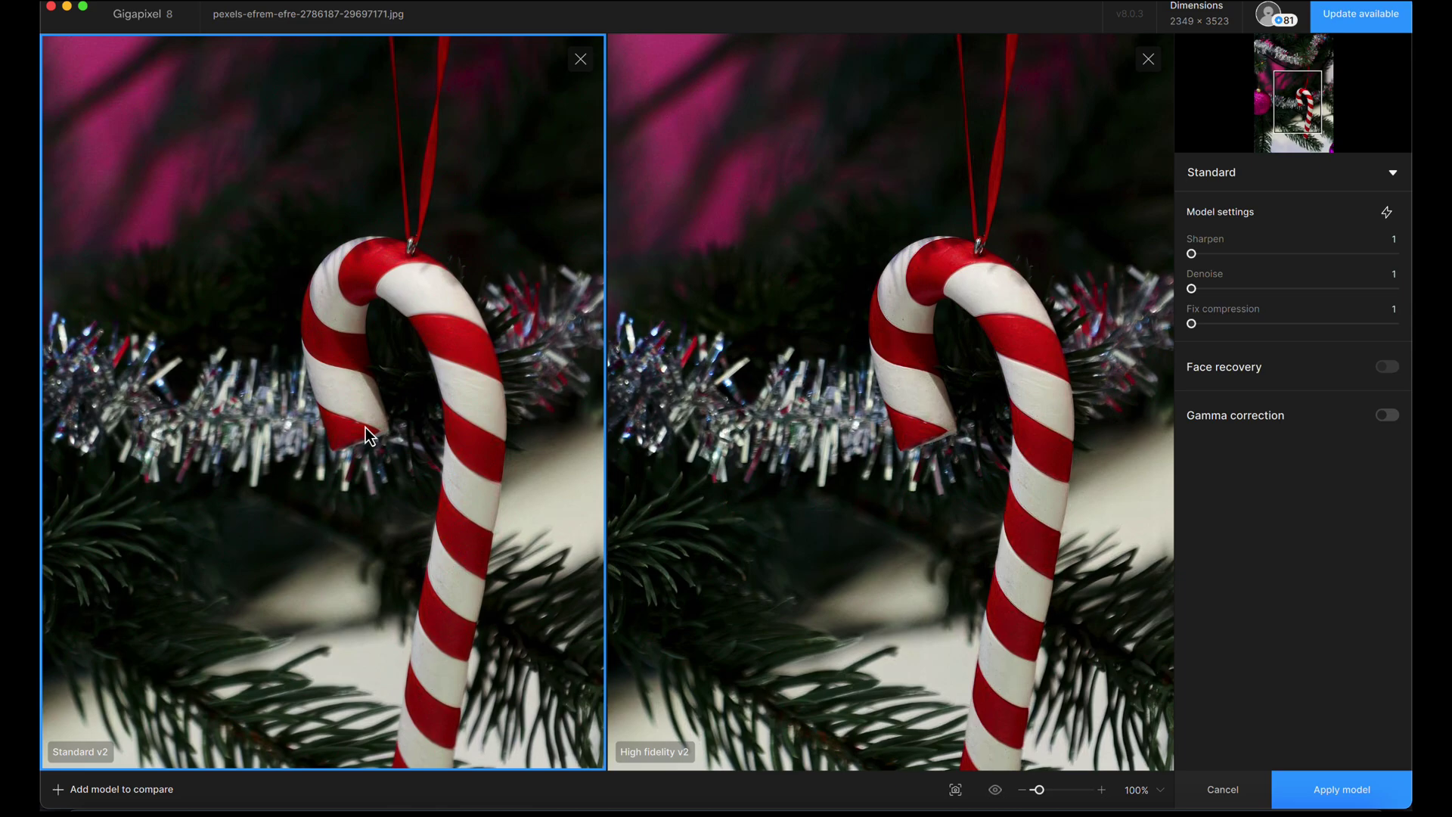
drag(276, 387, 384, 443)
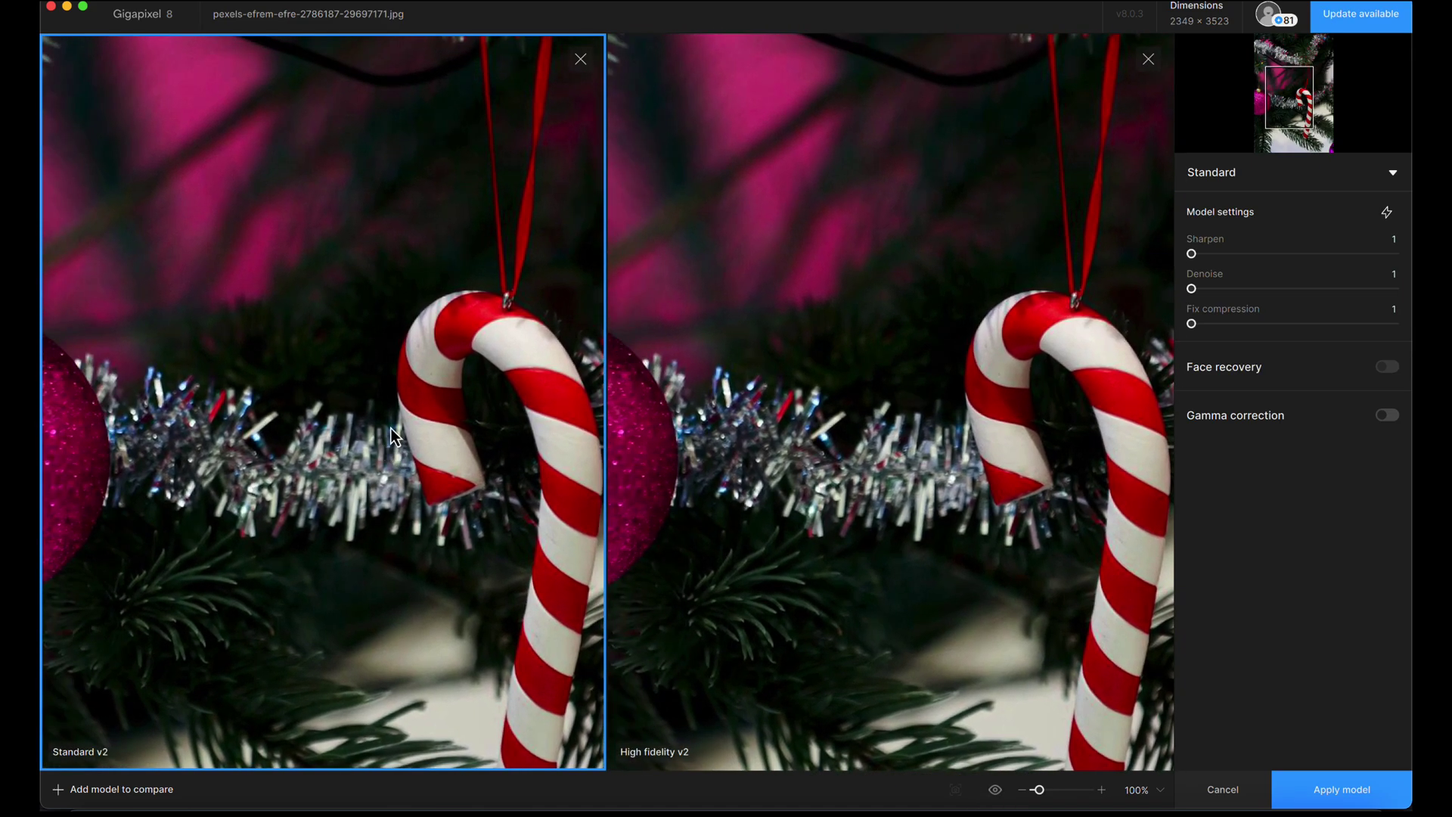
drag(184, 439, 360, 435)
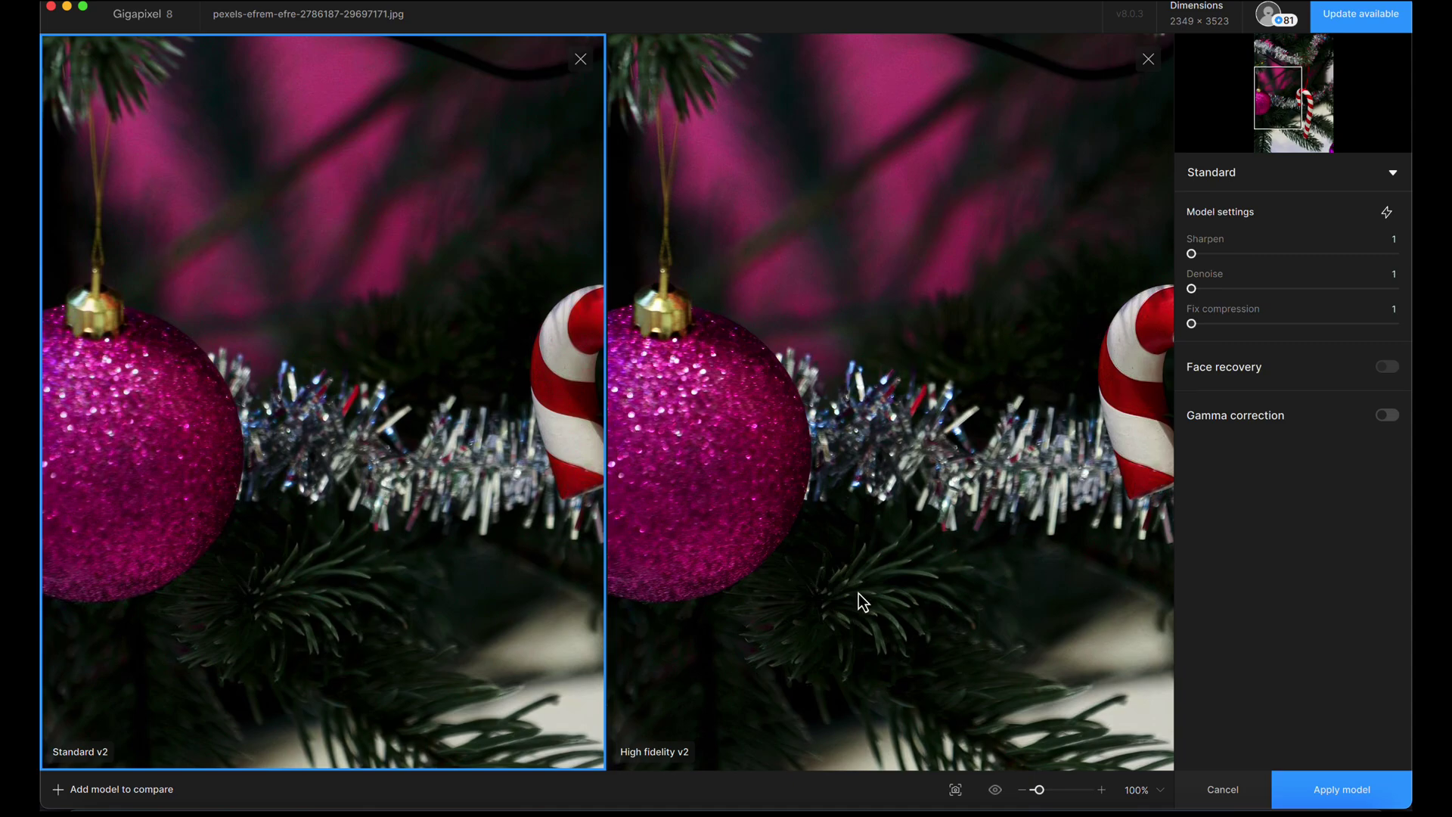
click(1077, 733)
click(1293, 783)
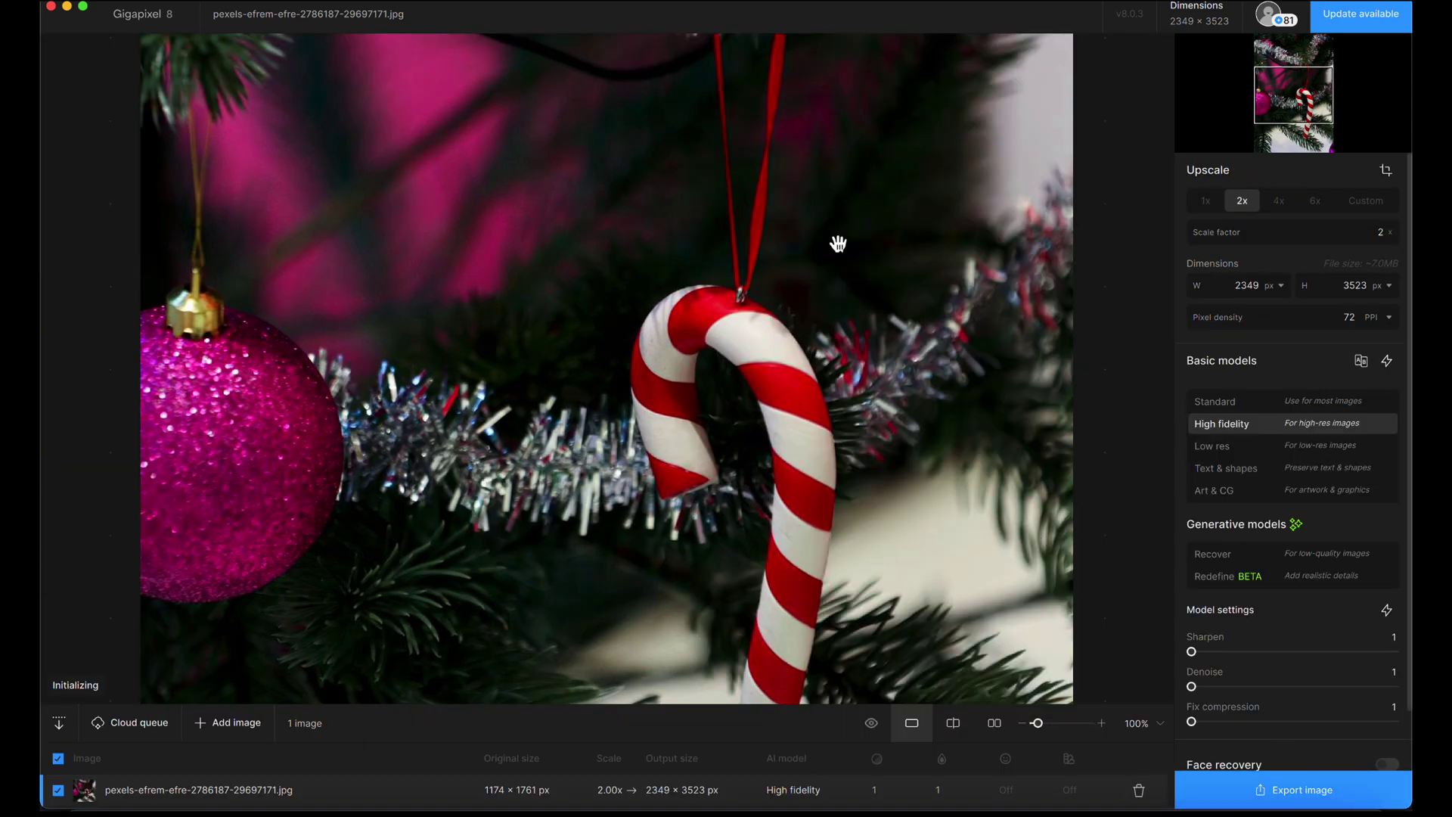
click(738, 323)
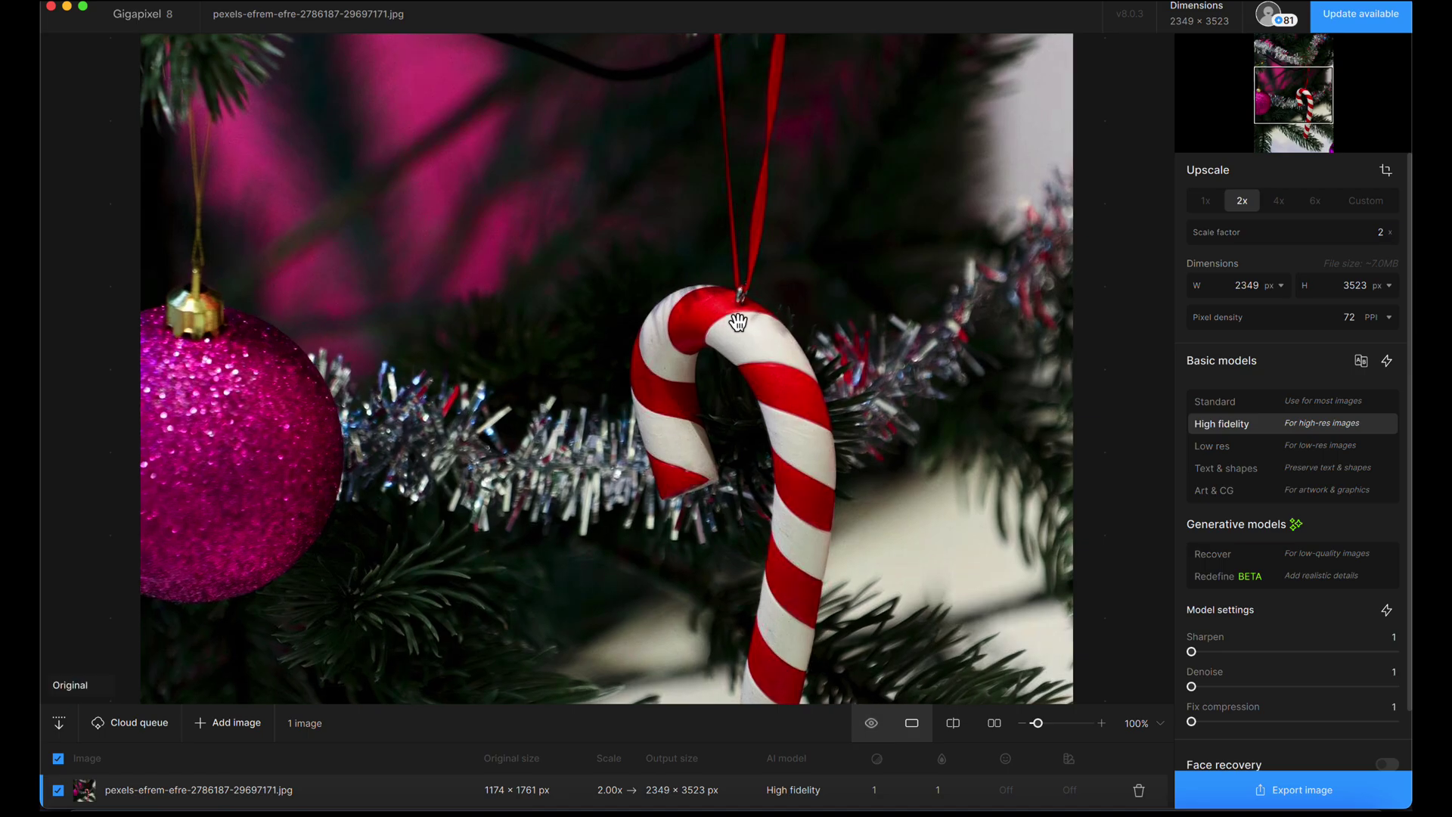
click(492, 329)
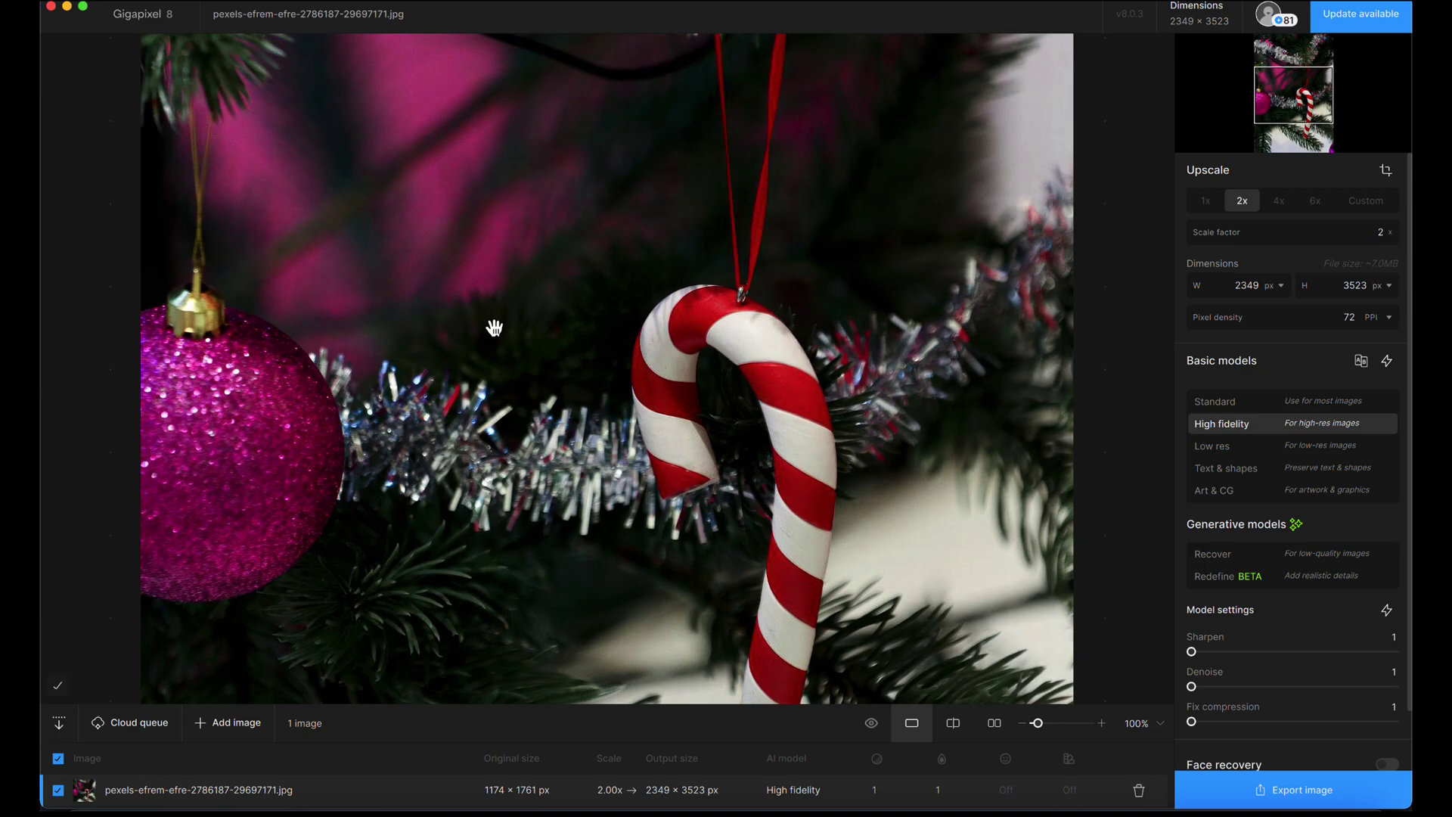
click(495, 328)
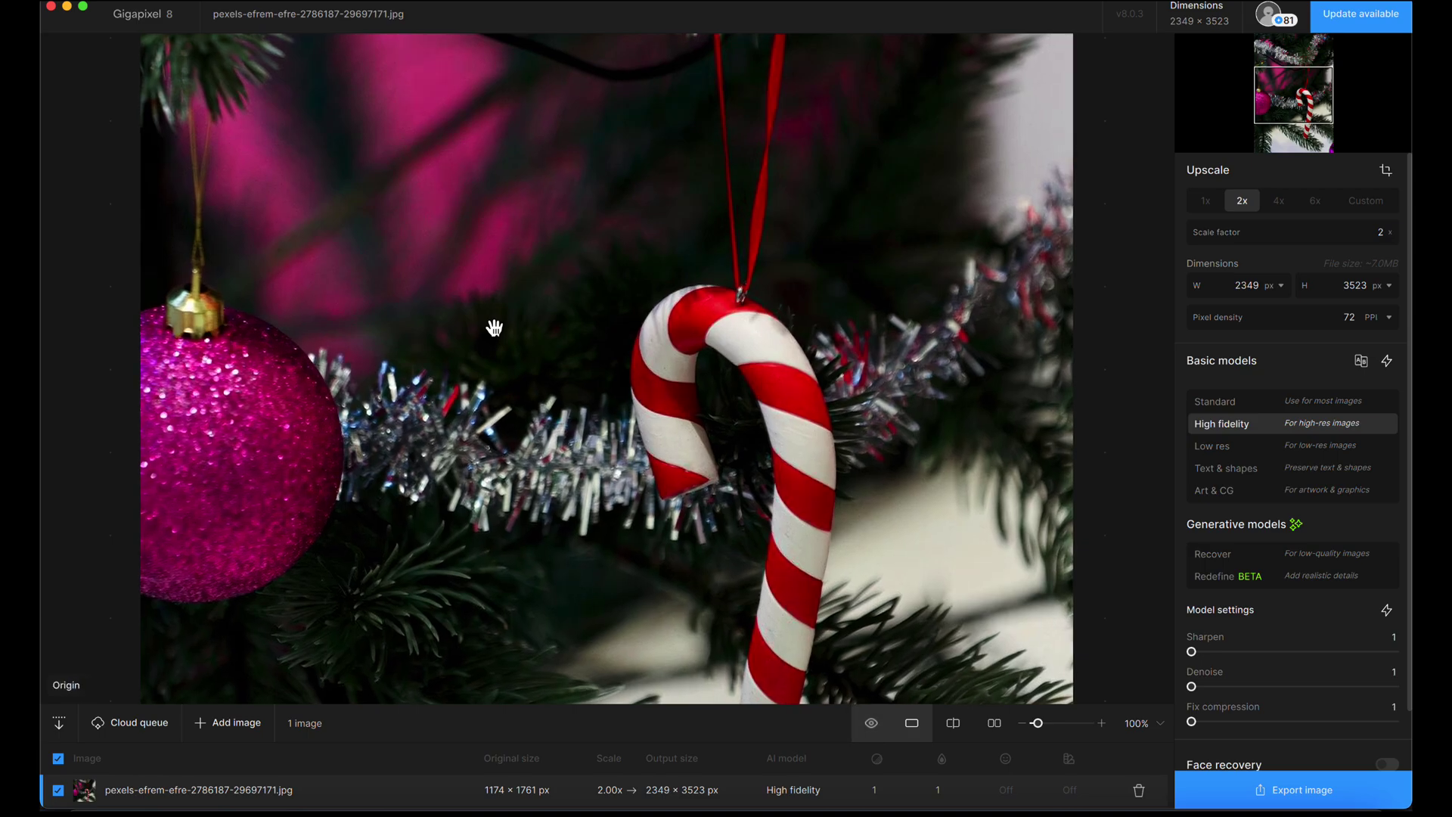
click(494, 327)
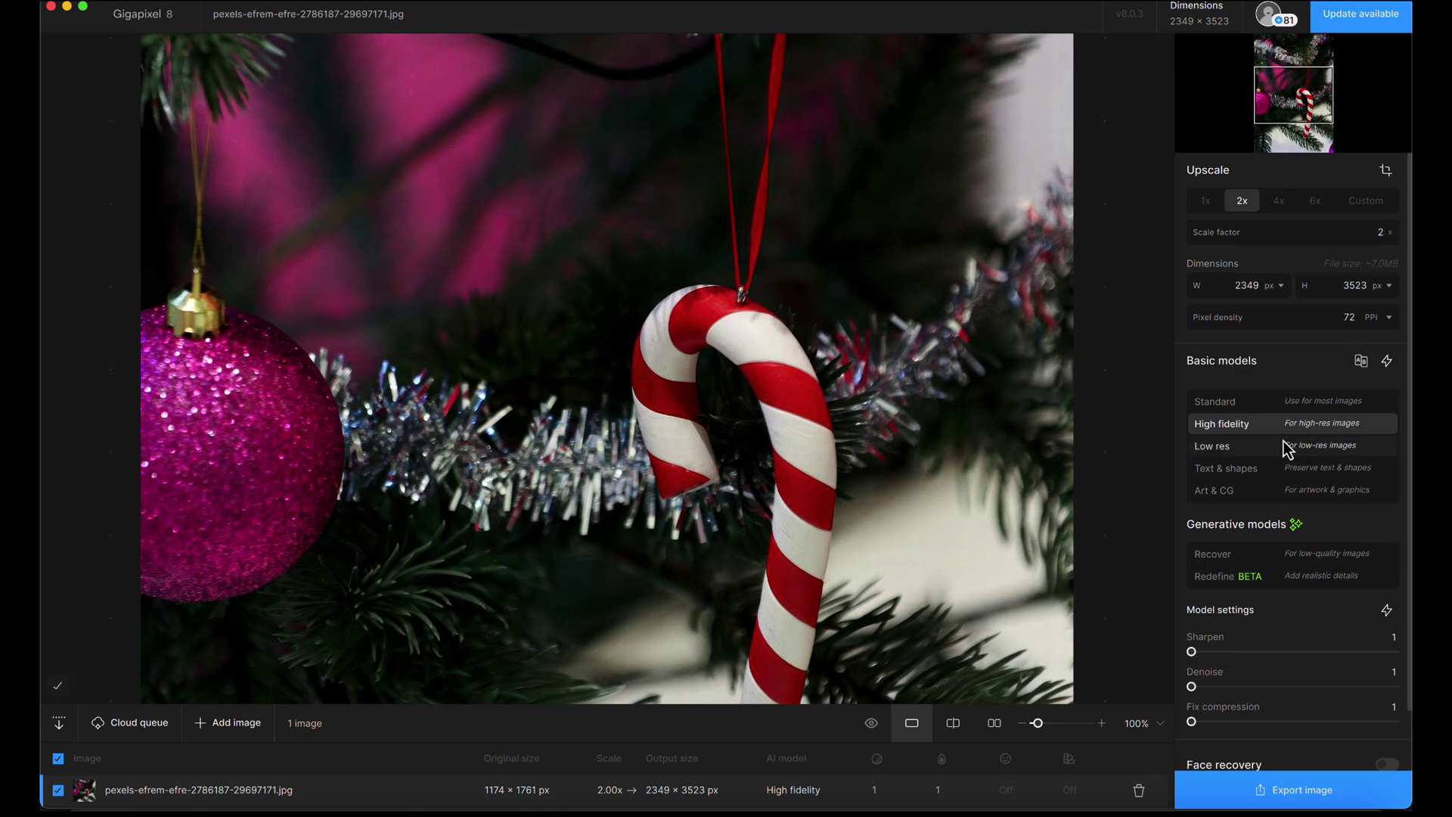
scroll(858, 413, down, 5)
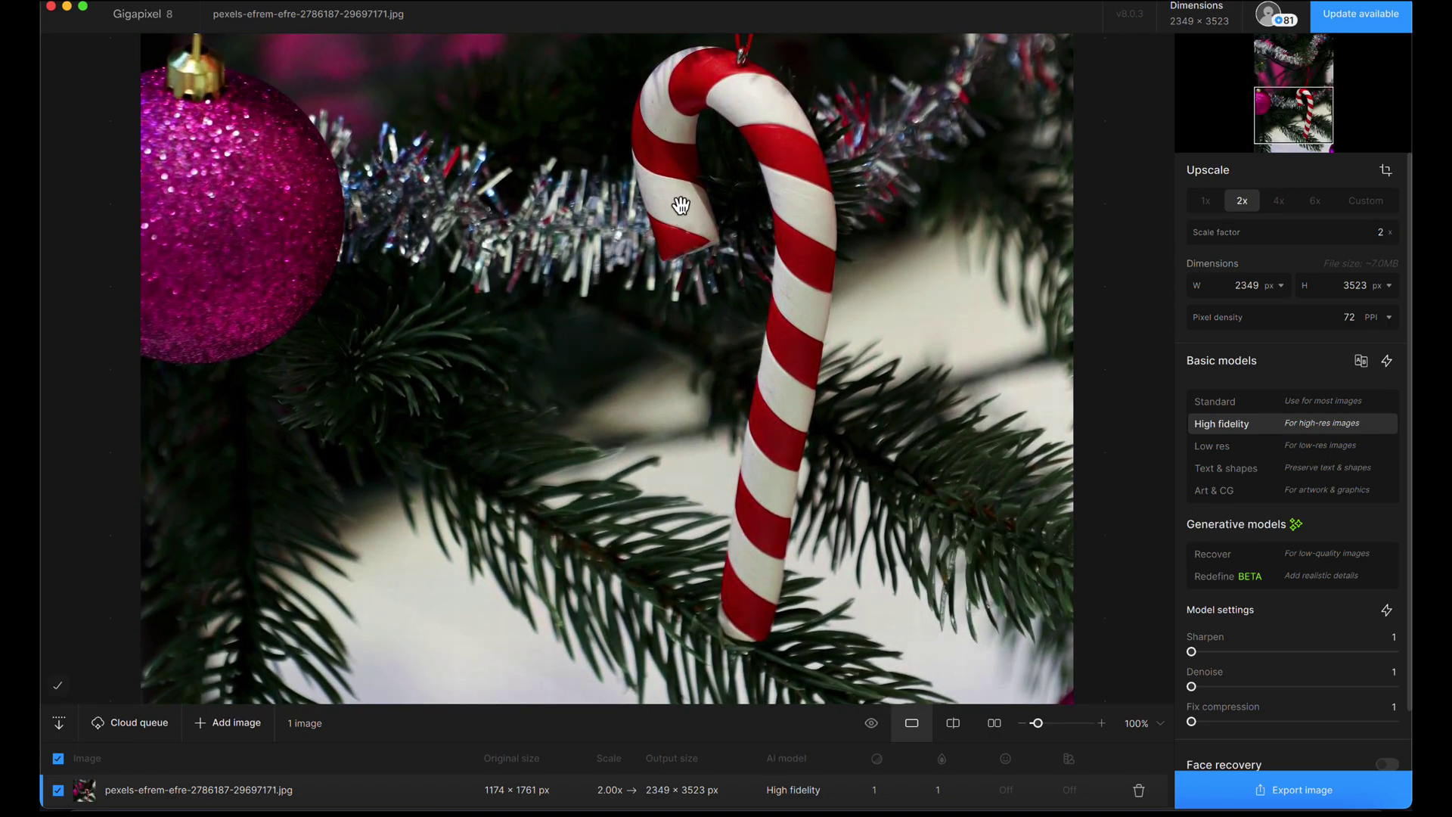
drag(681, 204, 714, 470)
drag(791, 317, 770, 628)
drag(771, 495, 784, 411)
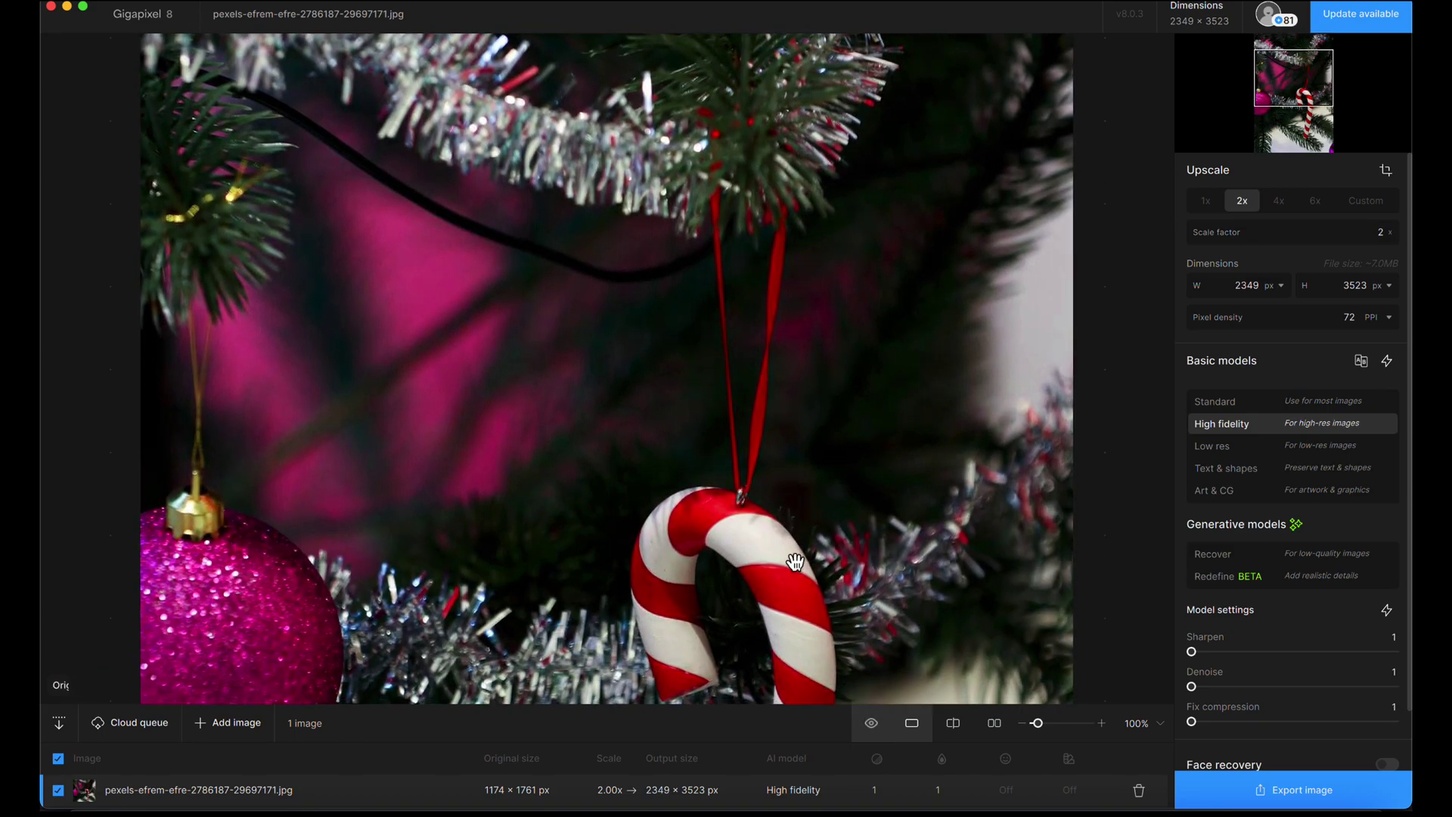
drag(795, 561, 740, 204)
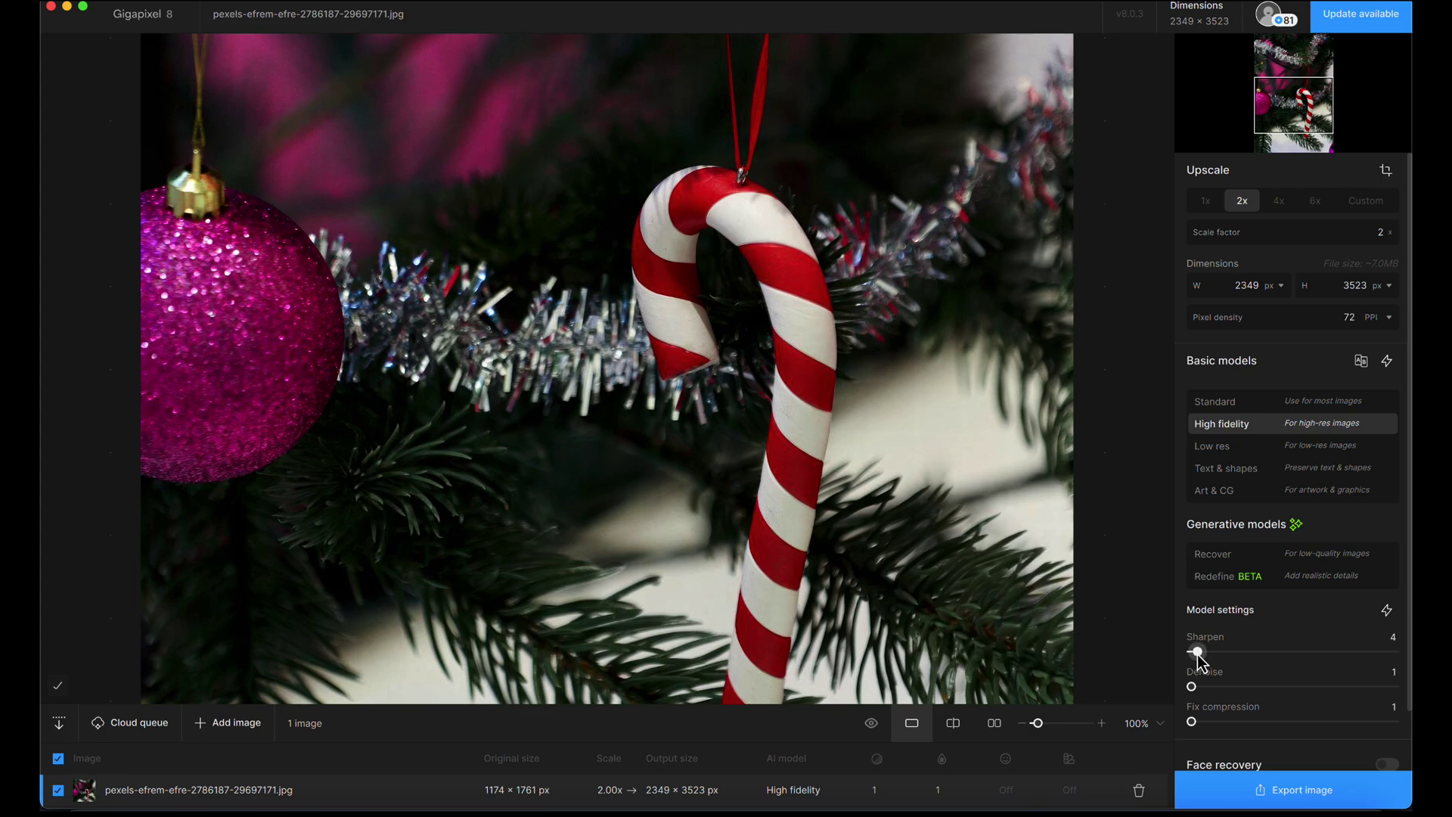
Set Sharpen to 54, then zoom to 195% on the candy cane's hook
drag(1192, 651, 1229, 652)
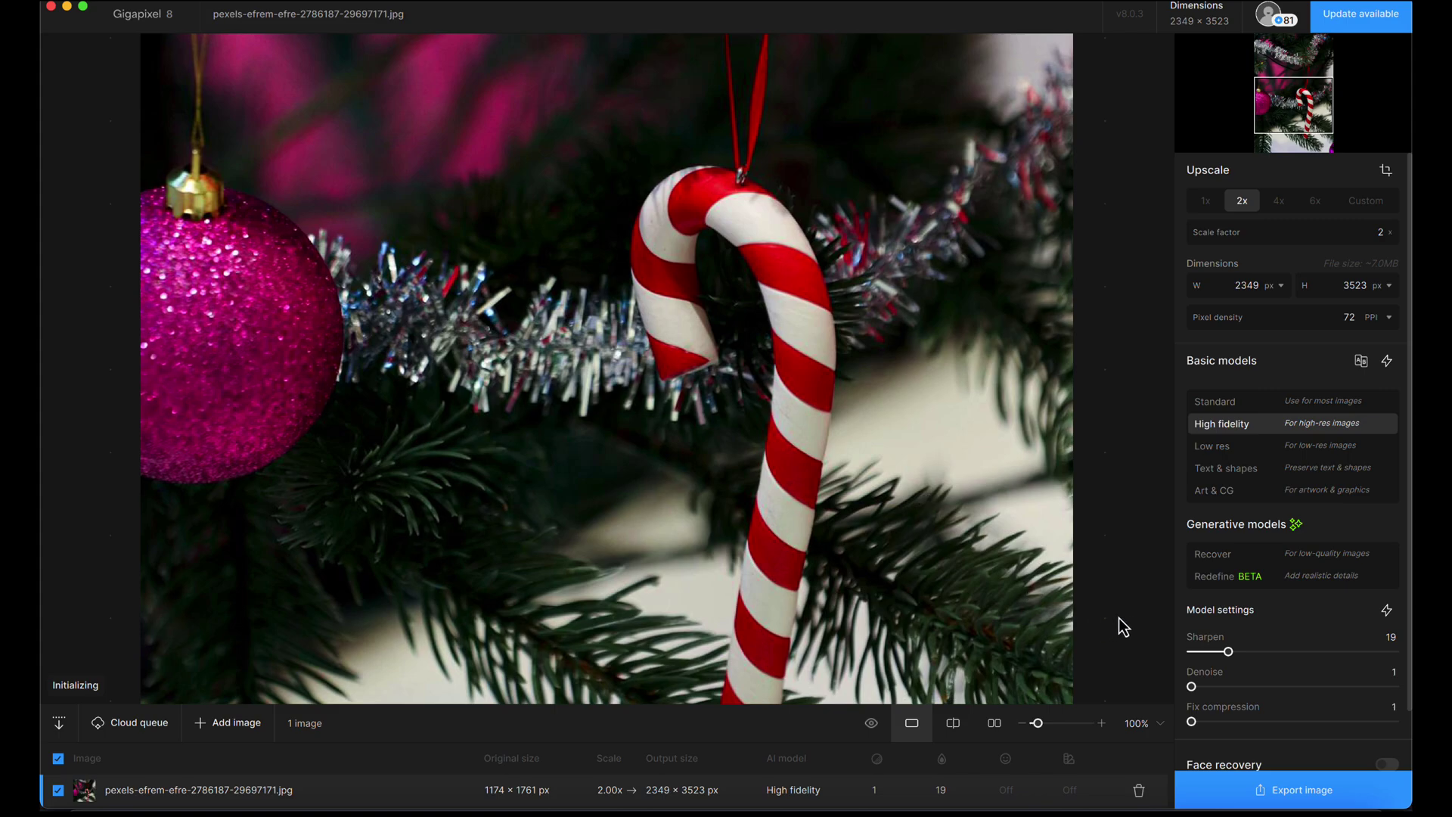
drag(1229, 652, 1280, 652)
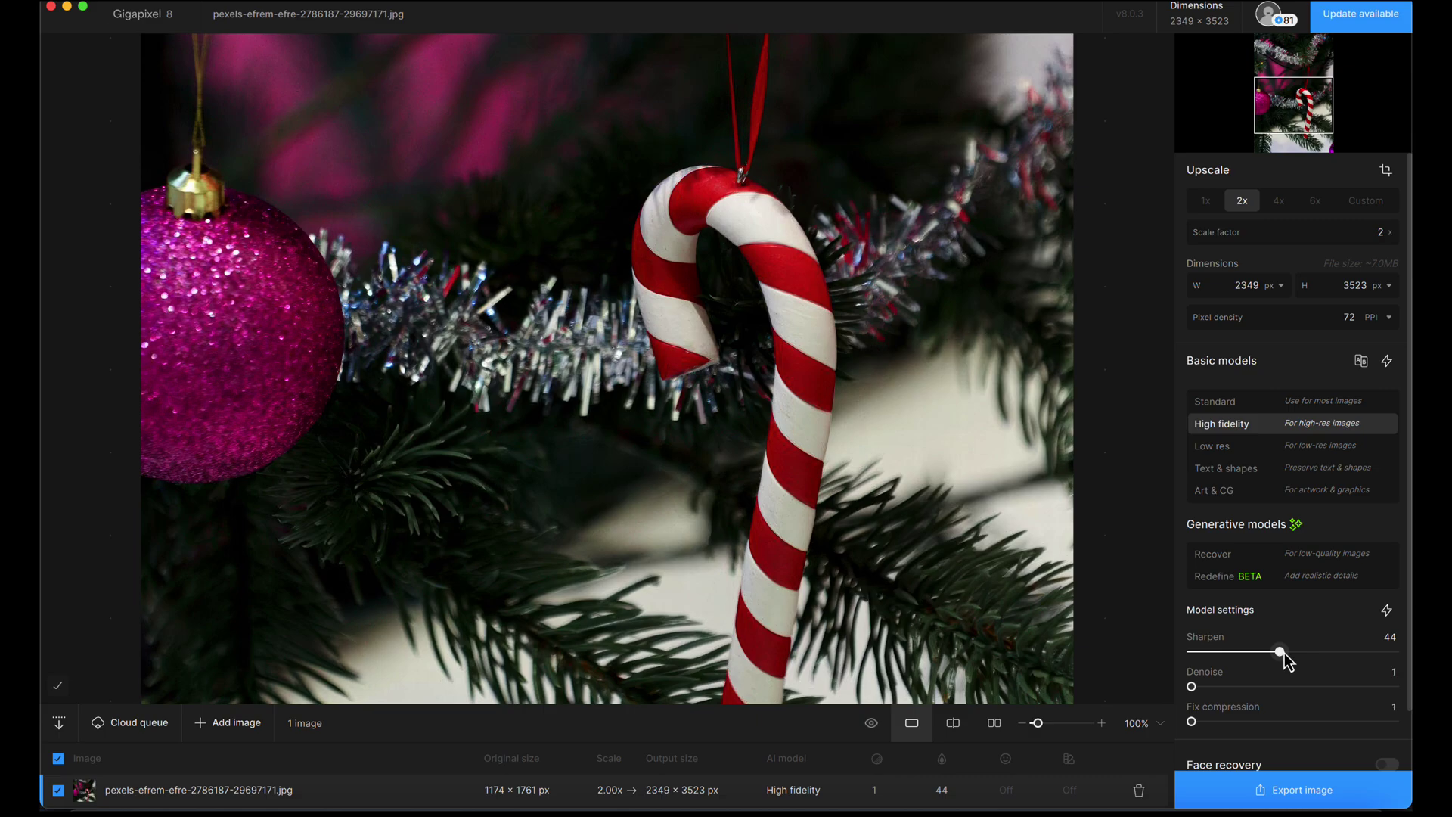
drag(1284, 654, 1308, 652)
drag(1310, 652, 1300, 652)
drag(981, 567, 956, 482)
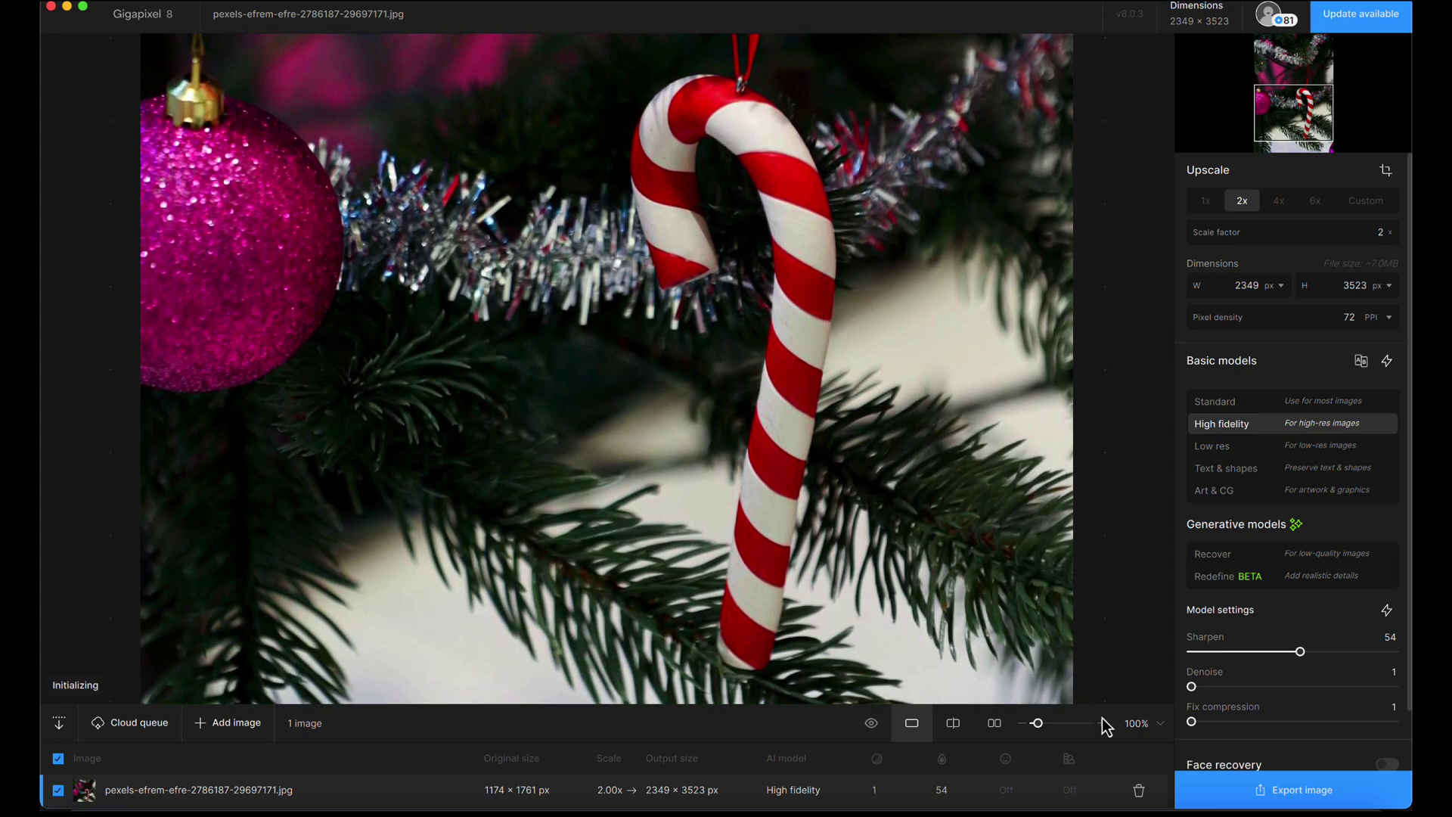
drag(1037, 724, 1045, 726)
drag(953, 386, 807, 470)
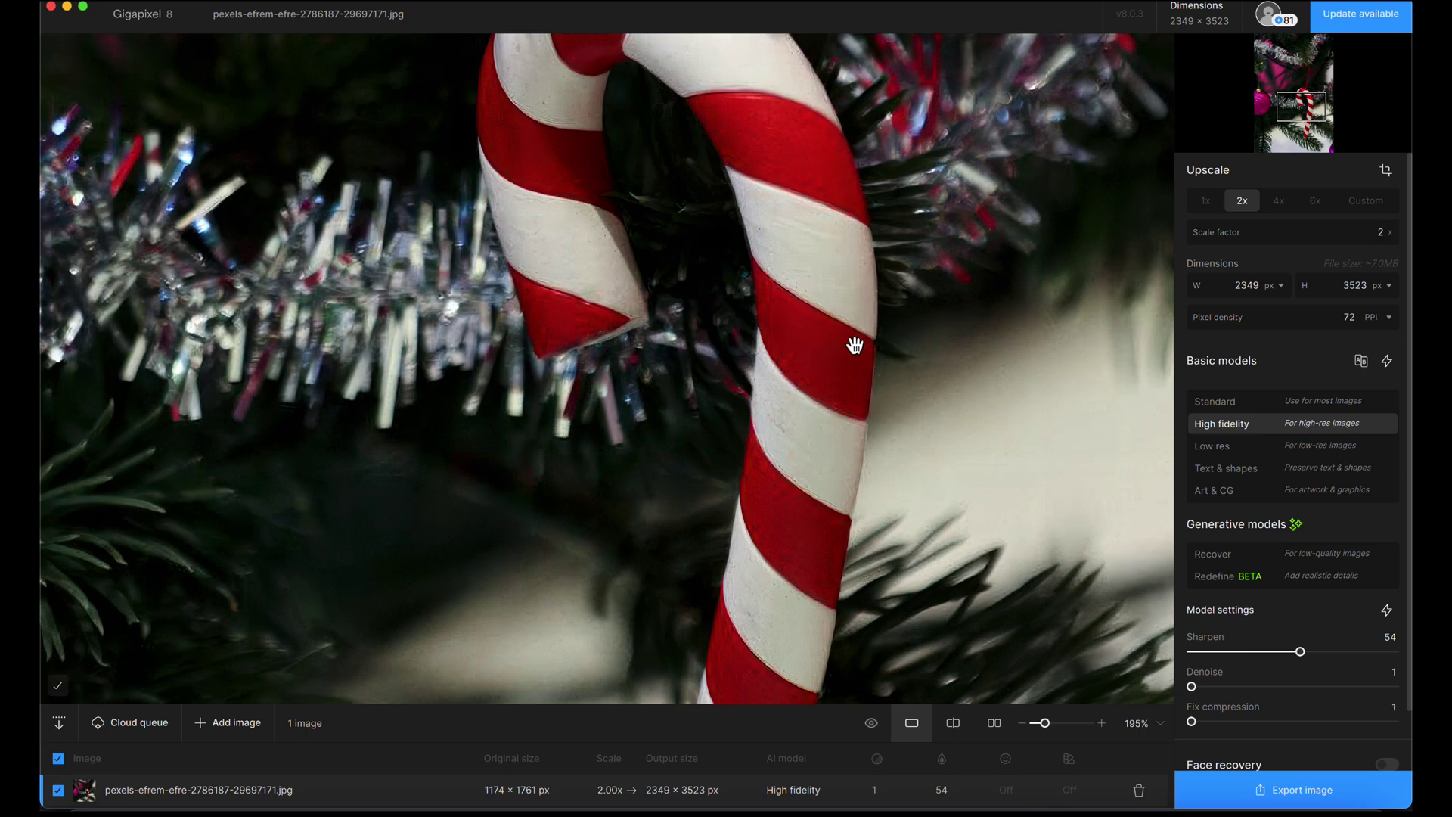
Show the original beside High fidelity v2 and raise Fix compression to 92
click(995, 725)
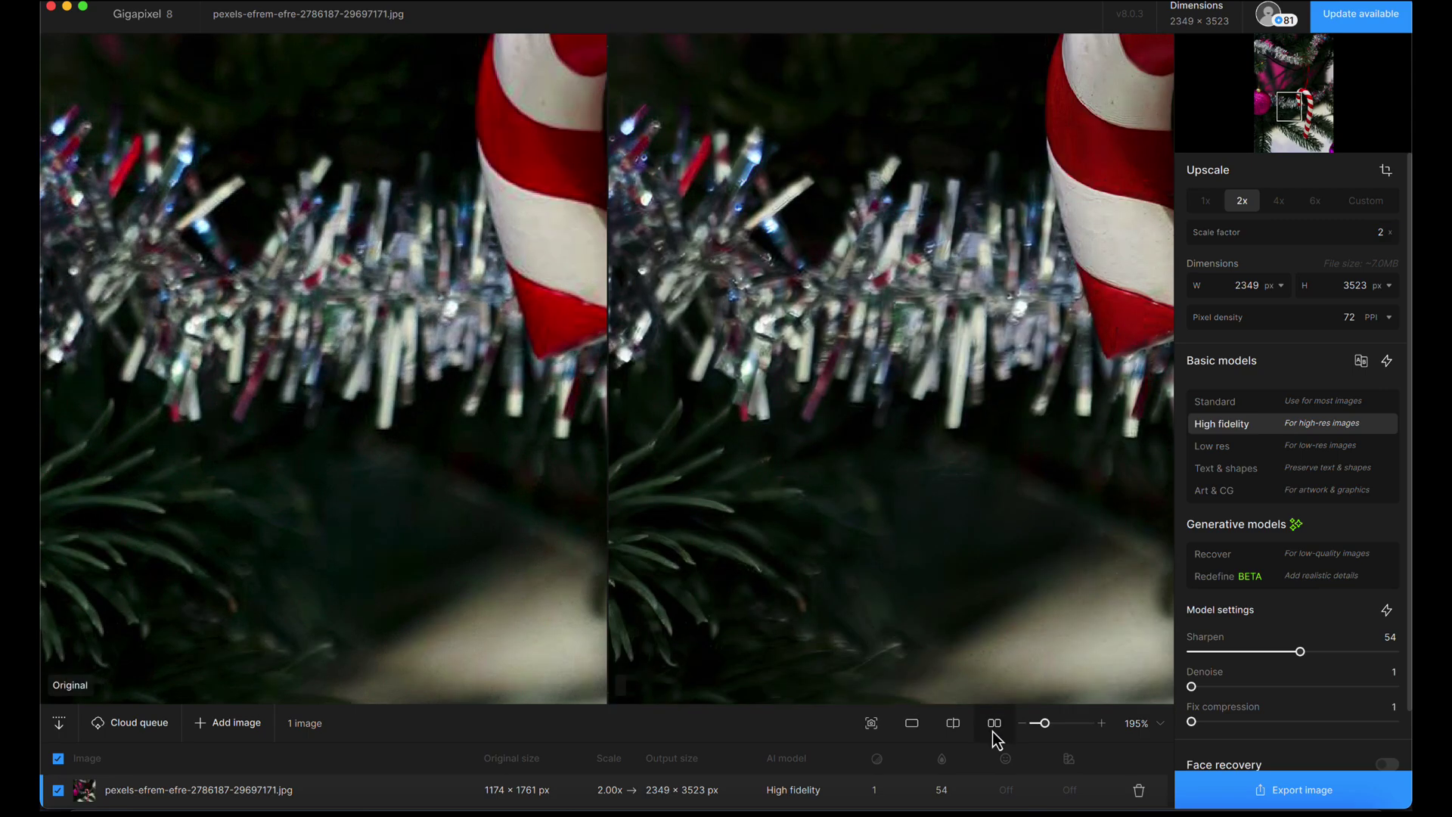
drag(960, 519, 865, 462)
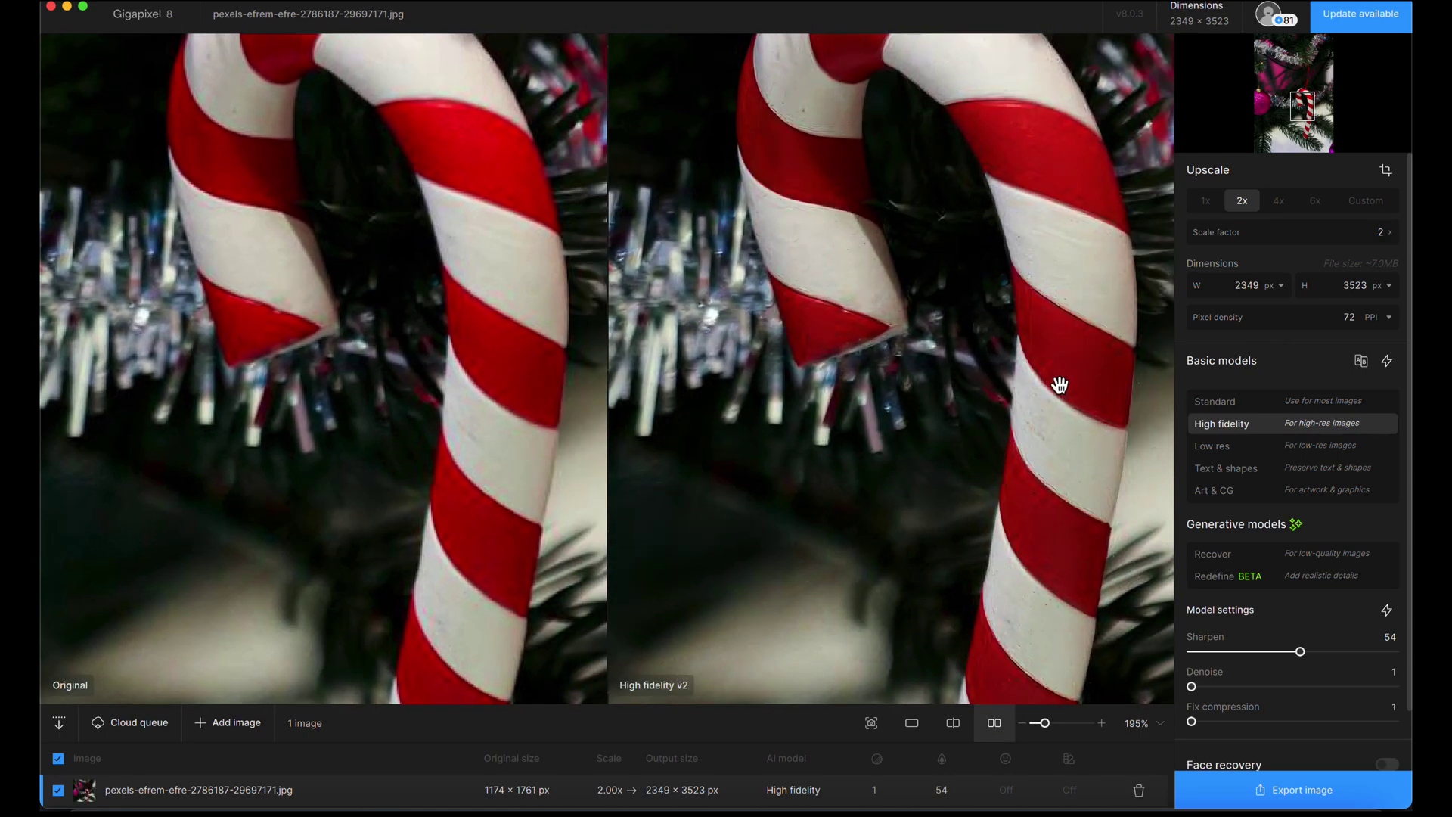
drag(1056, 383, 1008, 383)
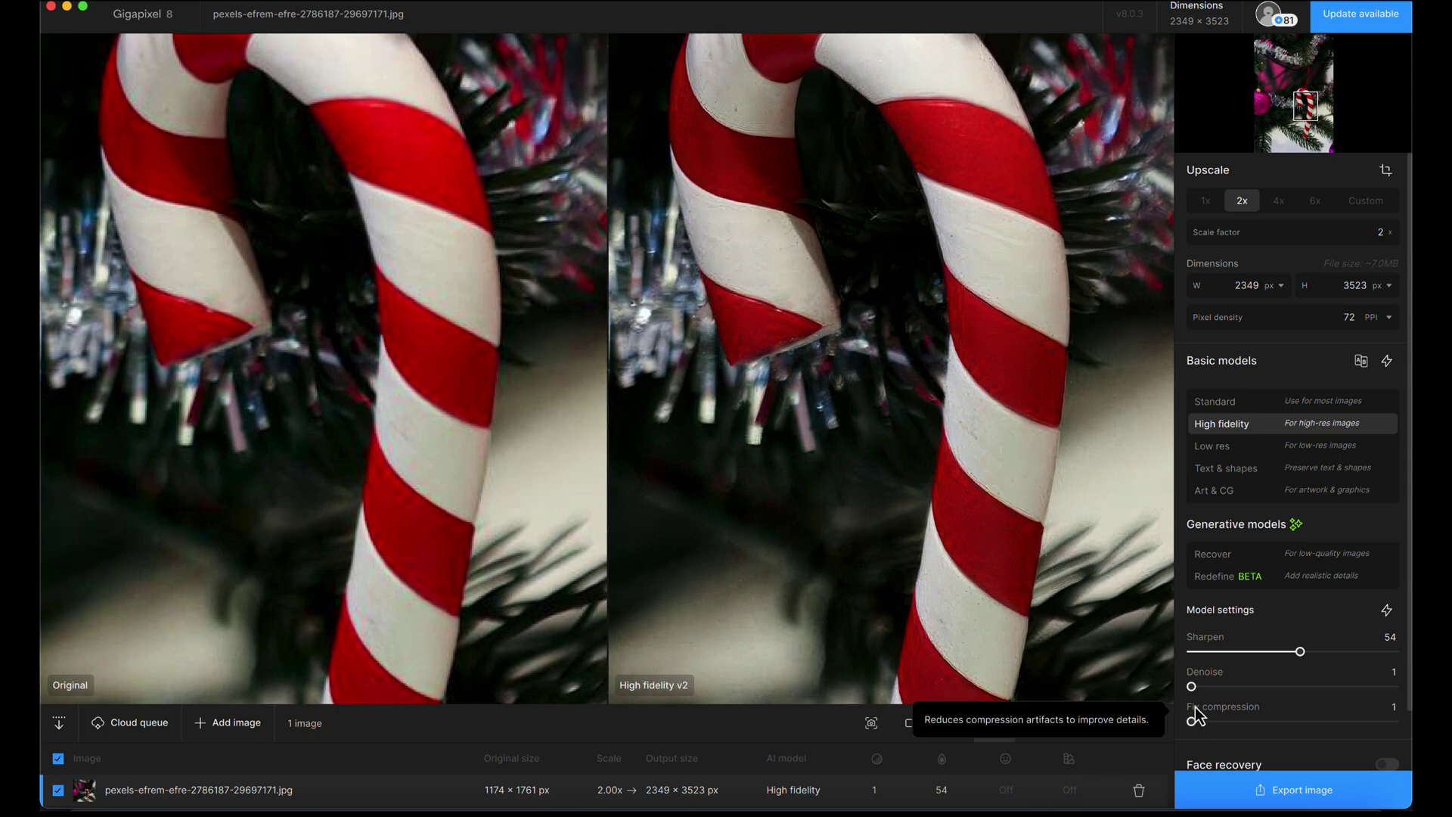
drag(1195, 721, 1337, 729)
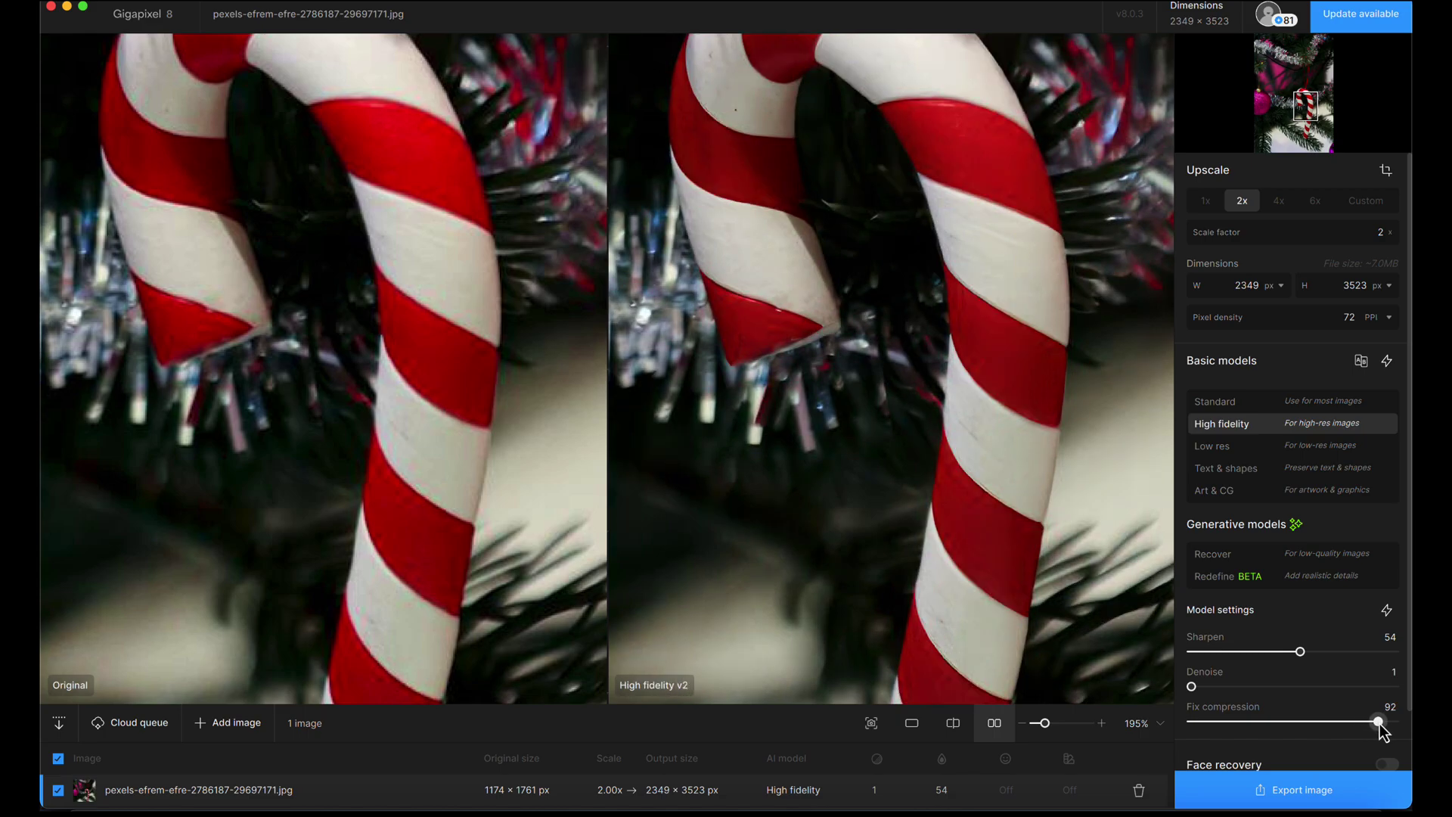
Test Fix compression near 97 with added Denoise, then set both back to 1
drag(1387, 725, 1388, 724)
drag(1390, 724, 1380, 723)
drag(1190, 685, 1269, 687)
drag(1271, 686, 1175, 687)
drag(1381, 723, 1191, 723)
Switch to the Low res model with Sharpen 20 and Fix compression 85
click(1246, 452)
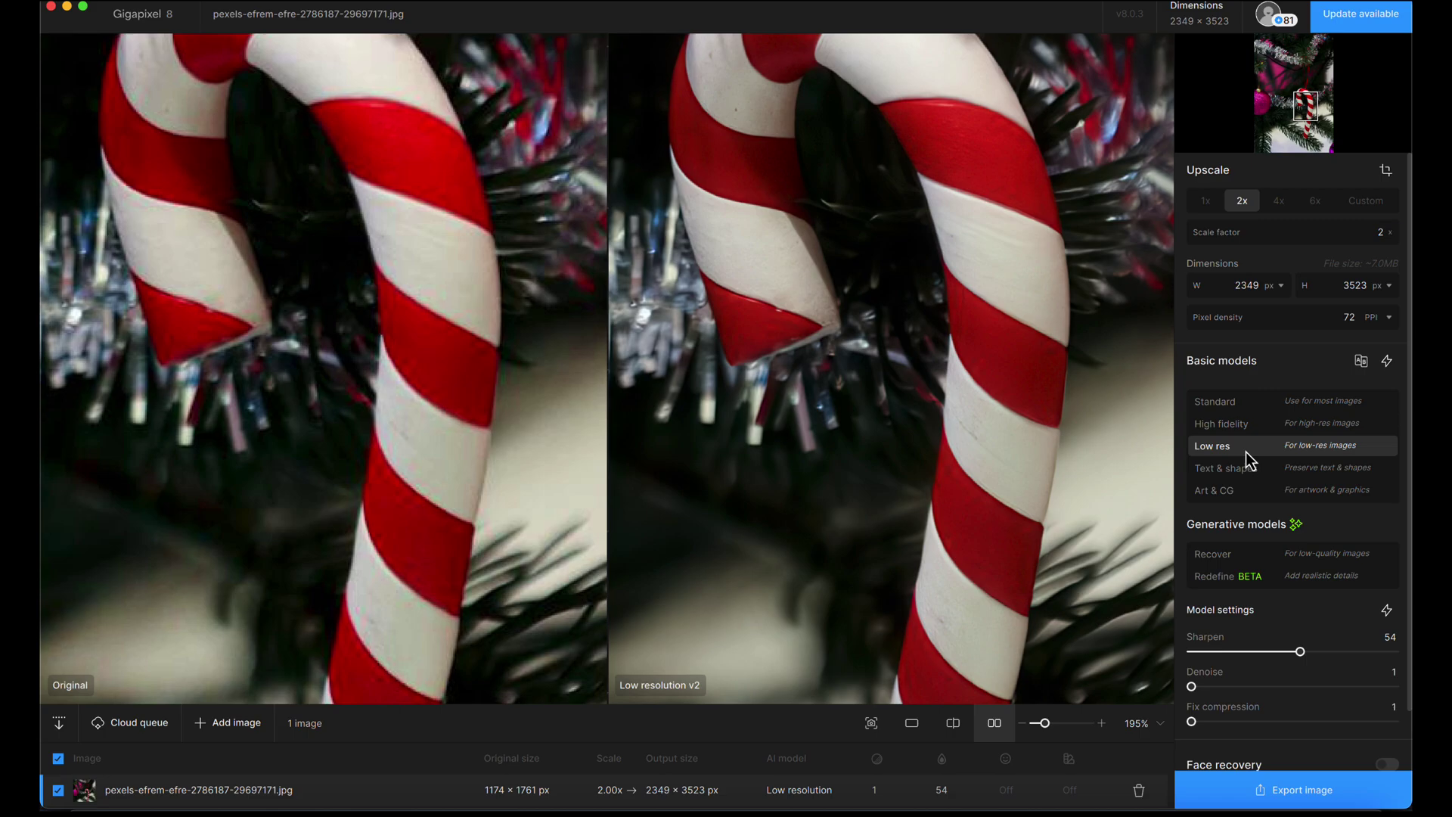
drag(1300, 651, 1288, 651)
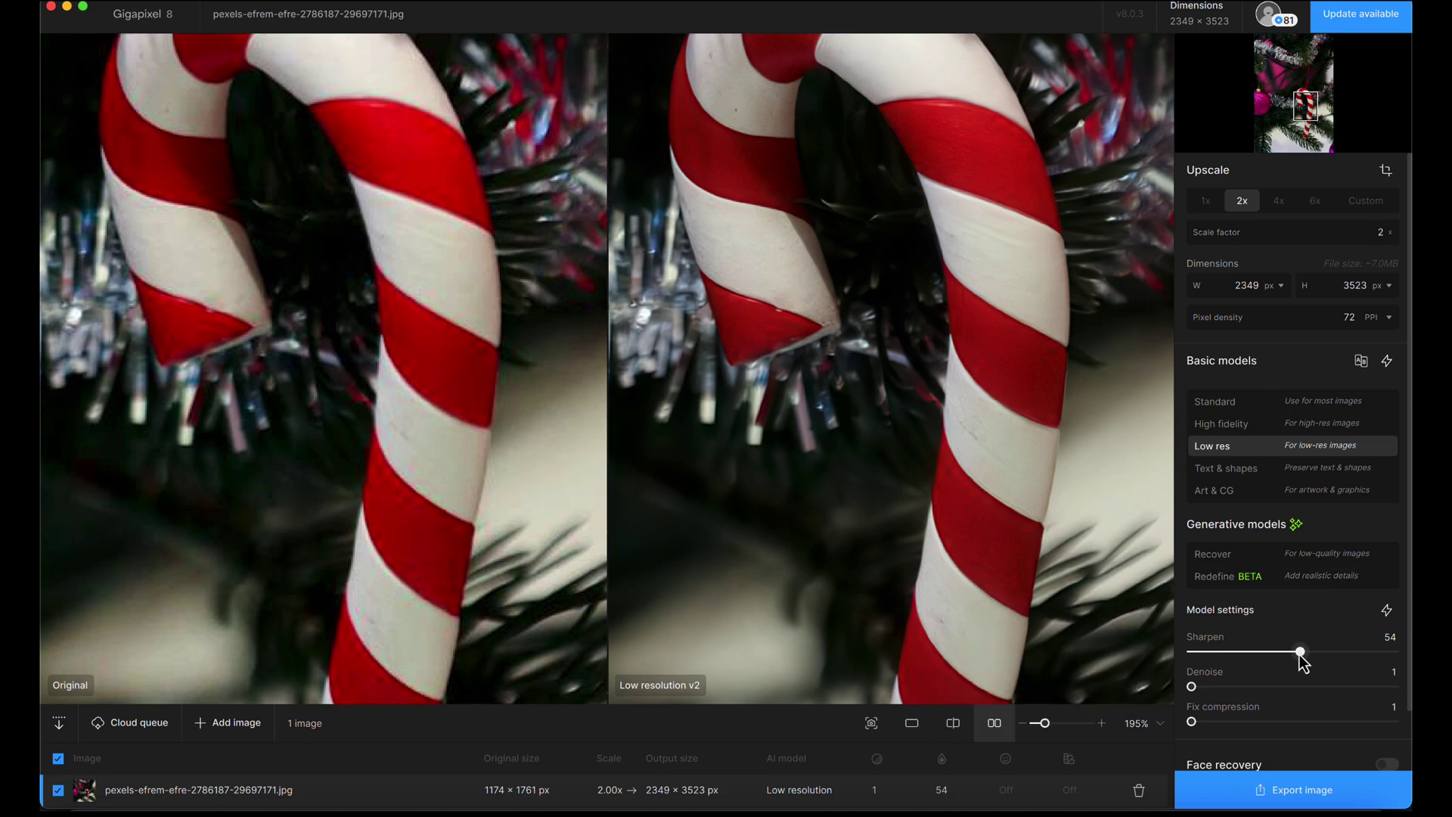
click(1230, 656)
drag(1076, 551, 1009, 454)
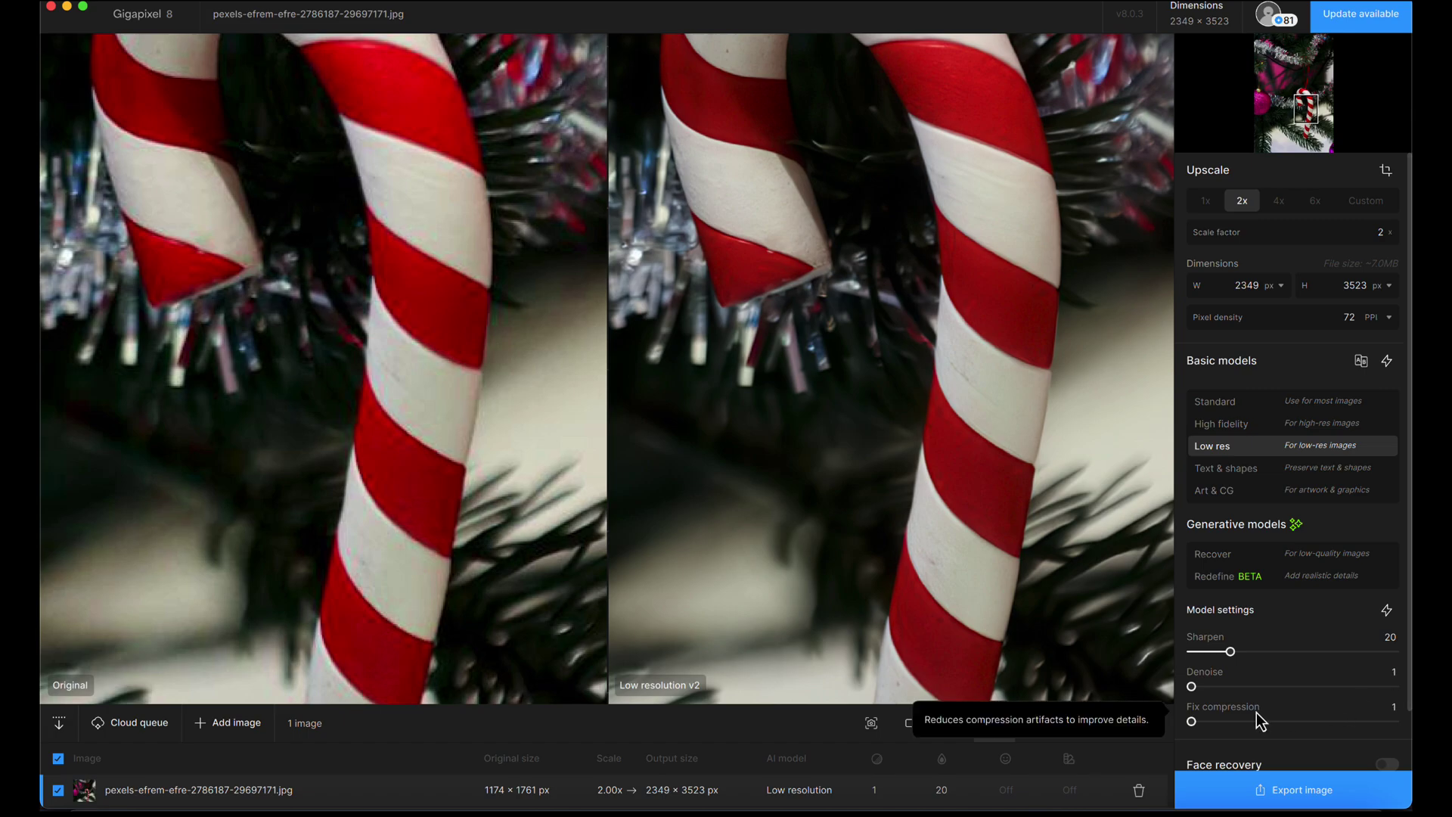
drag(1298, 718, 1312, 724)
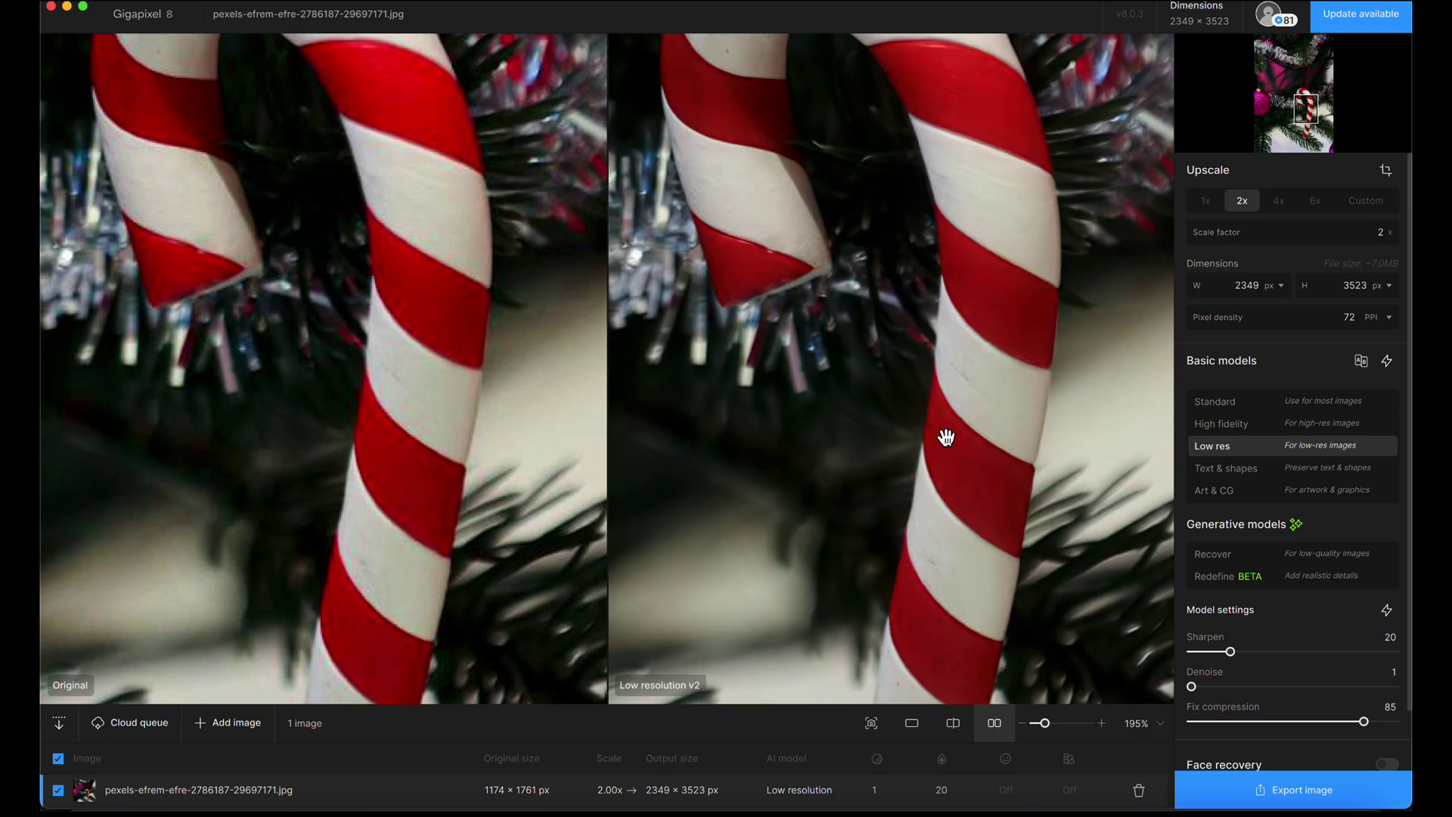
scroll(1284, 681, down, 1)
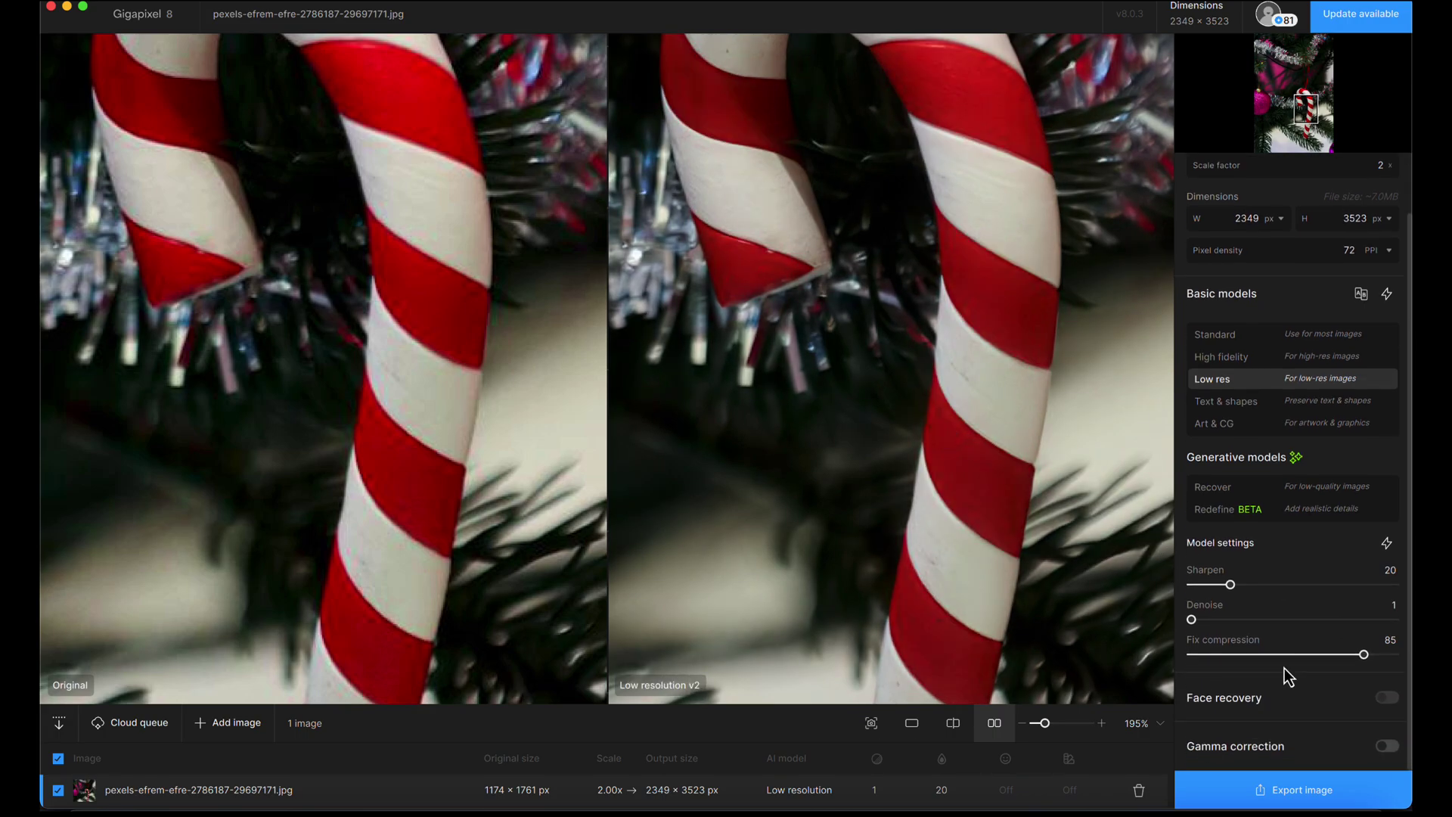
scroll(1284, 669, up, 1)
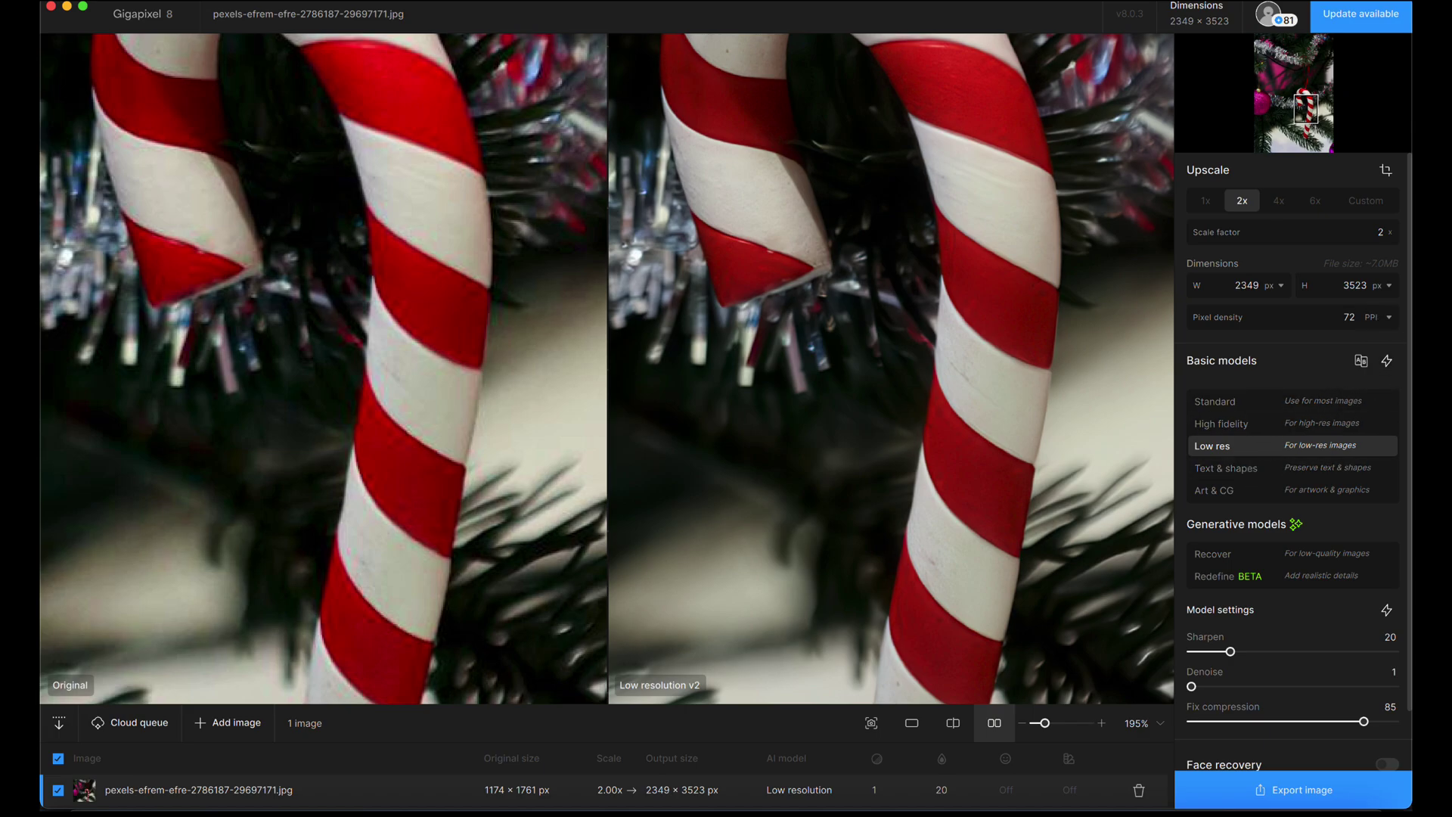
Upscale at 4x to 4698 × 7047 px and check the result against the original
click(1278, 201)
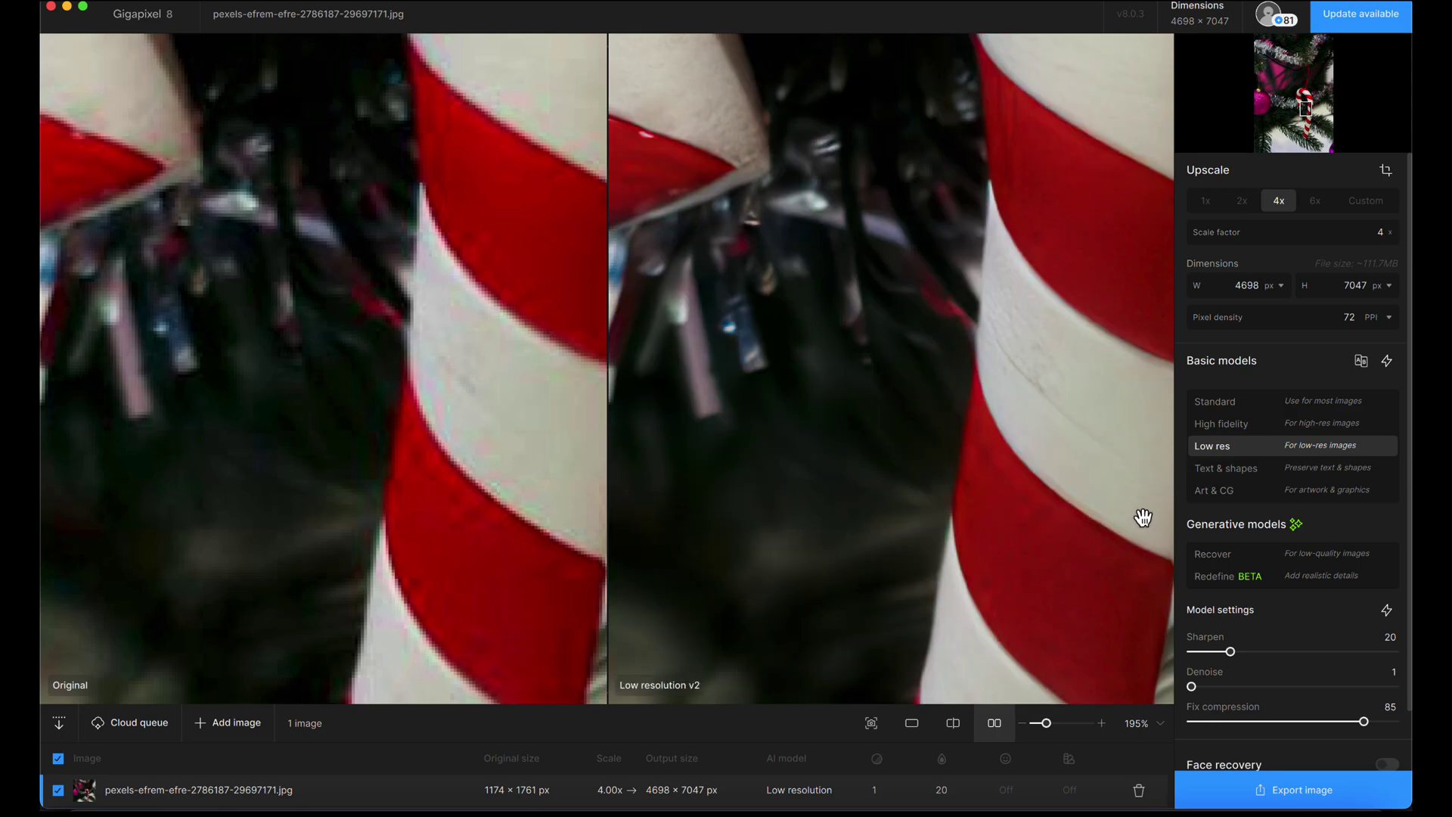
drag(1142, 519, 930, 457)
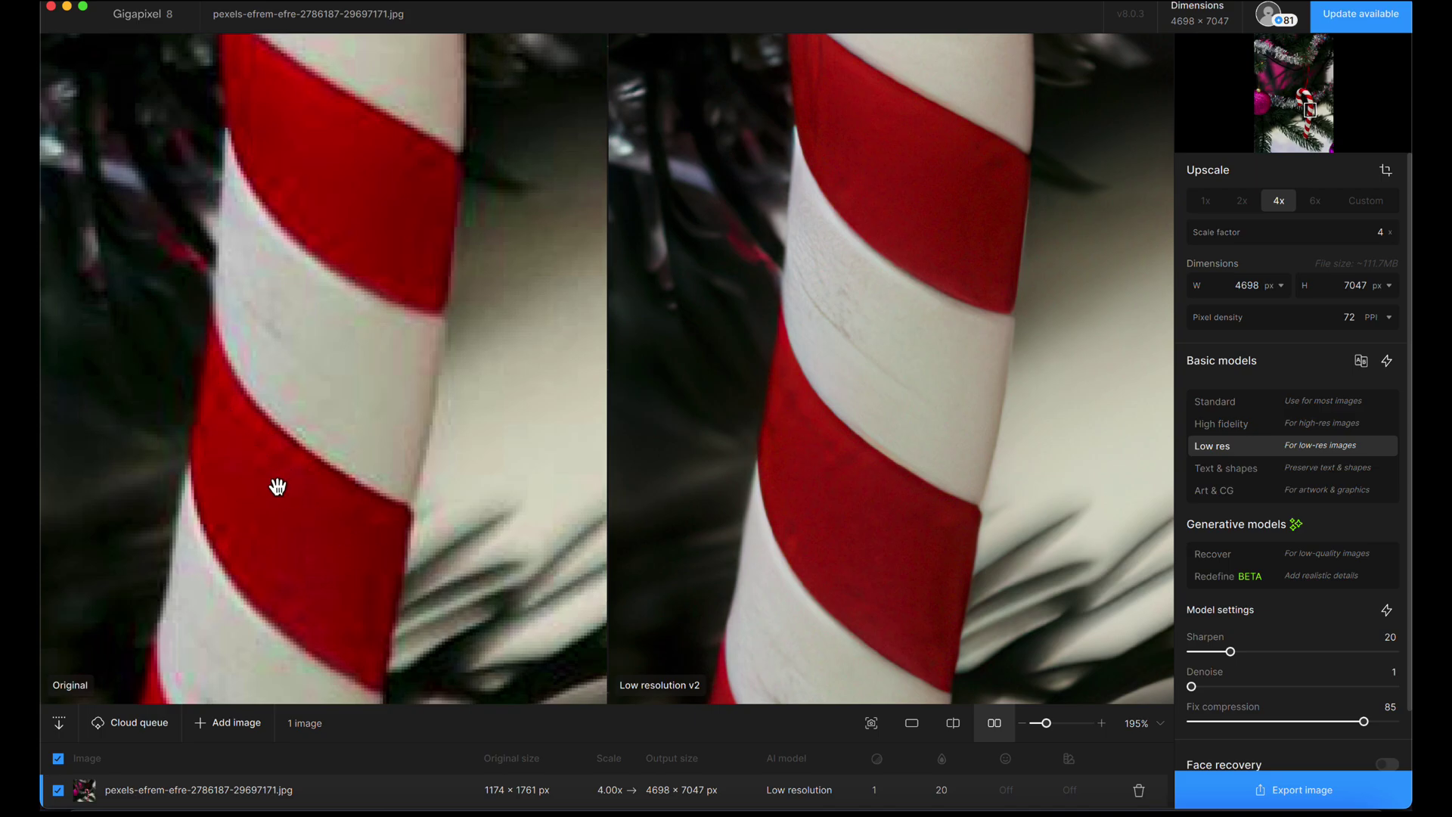
click(831, 499)
click(882, 508)
click(855, 500)
Set Fix compression to 51 and Denoise to 85, then zoom out to the whole cane
drag(1364, 722, 1297, 723)
drag(1193, 687, 1365, 692)
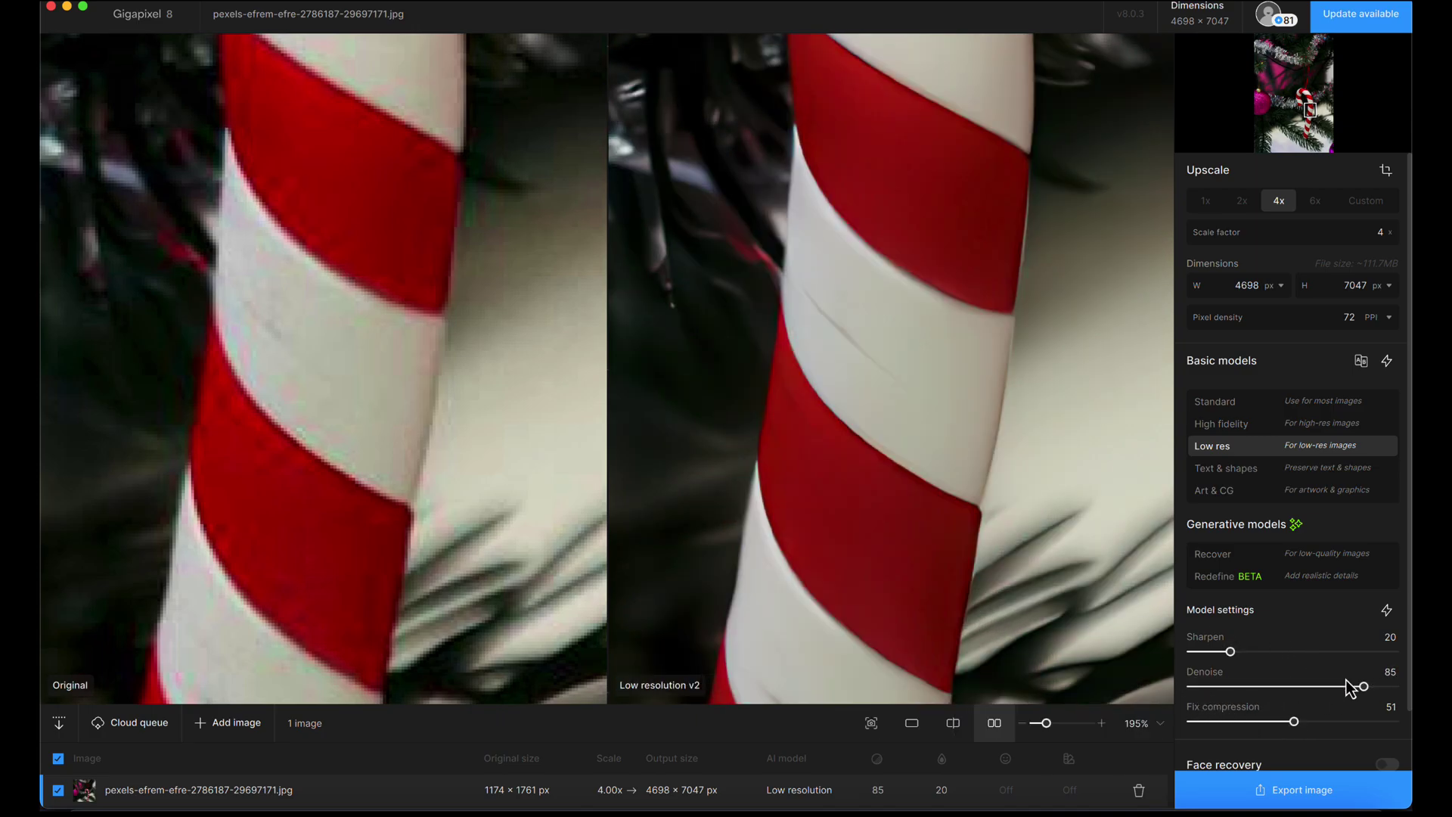
drag(904, 379, 907, 382)
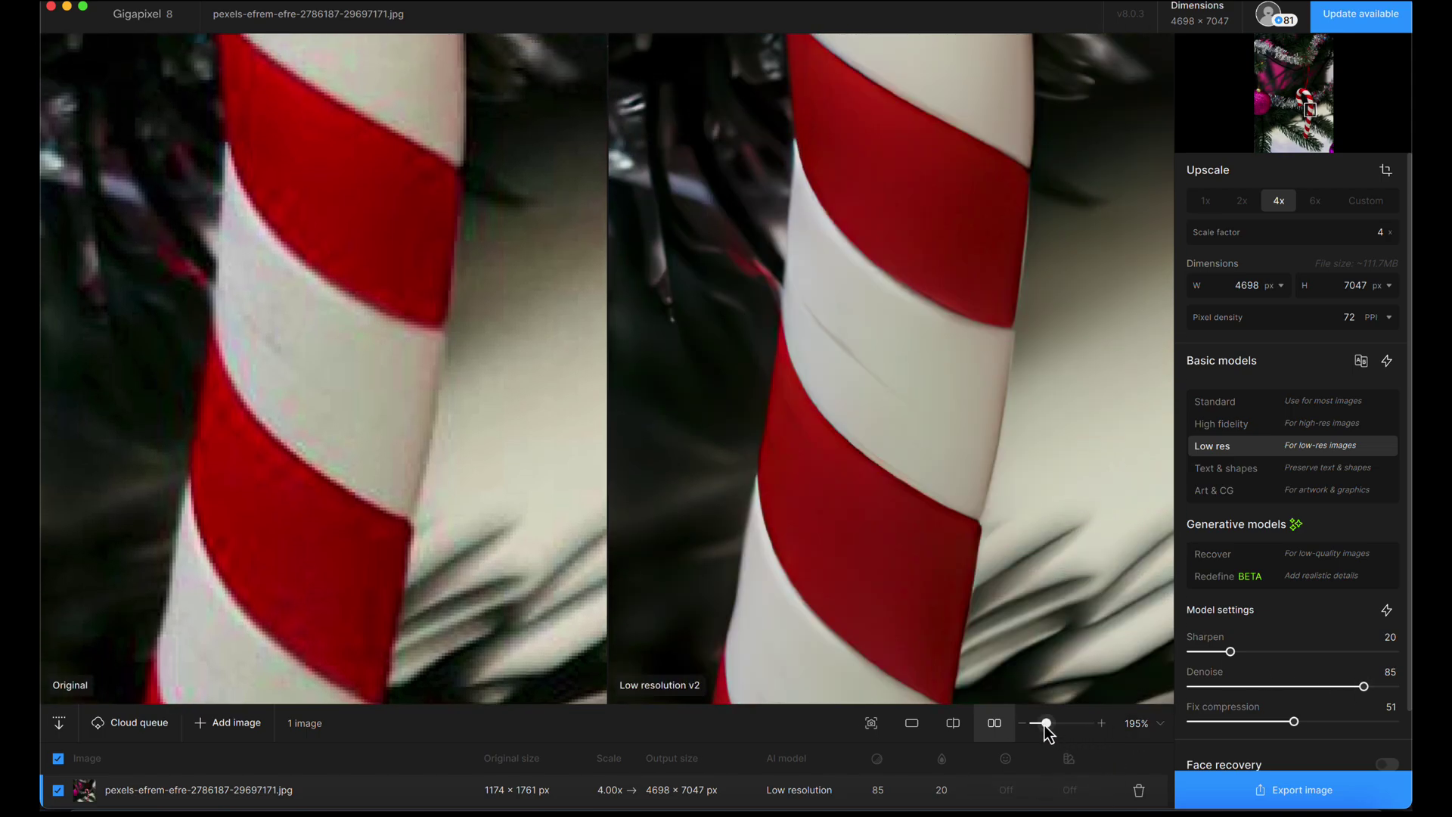
drag(1045, 725, 1038, 728)
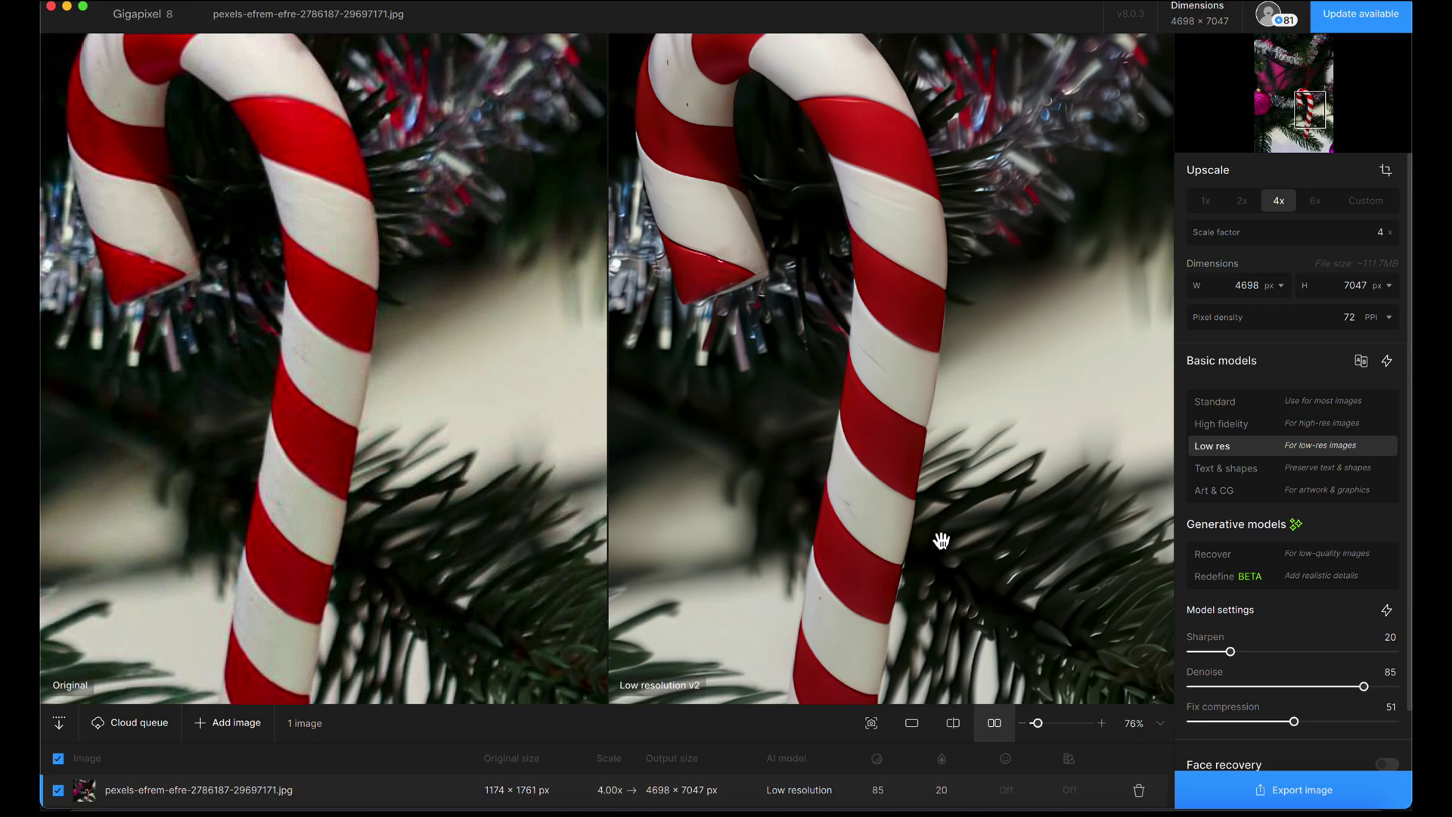
Return to a single full-width preview showing the pink ball and the cane's top
scroll(976, 507, up, 3)
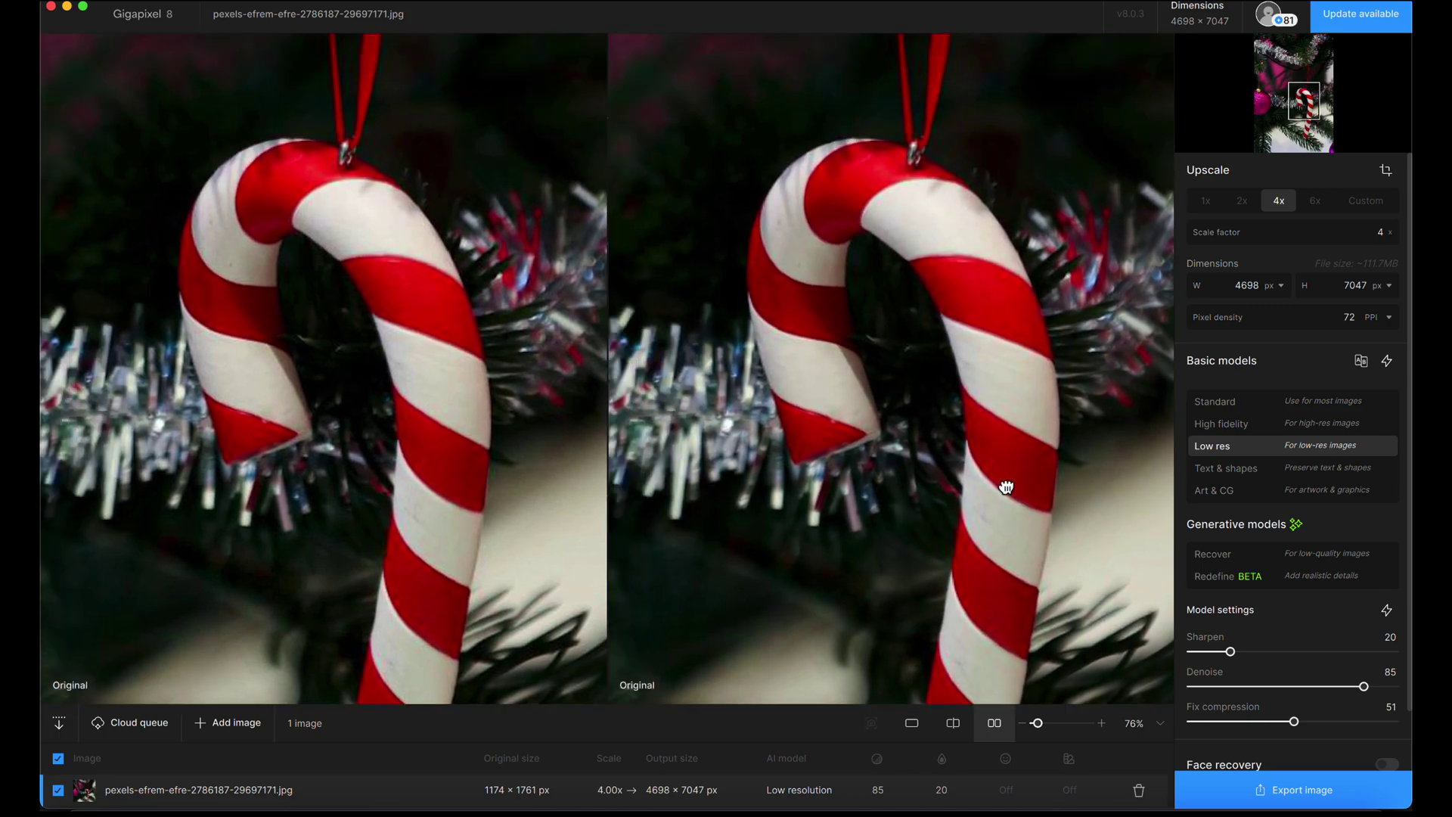
click(912, 723)
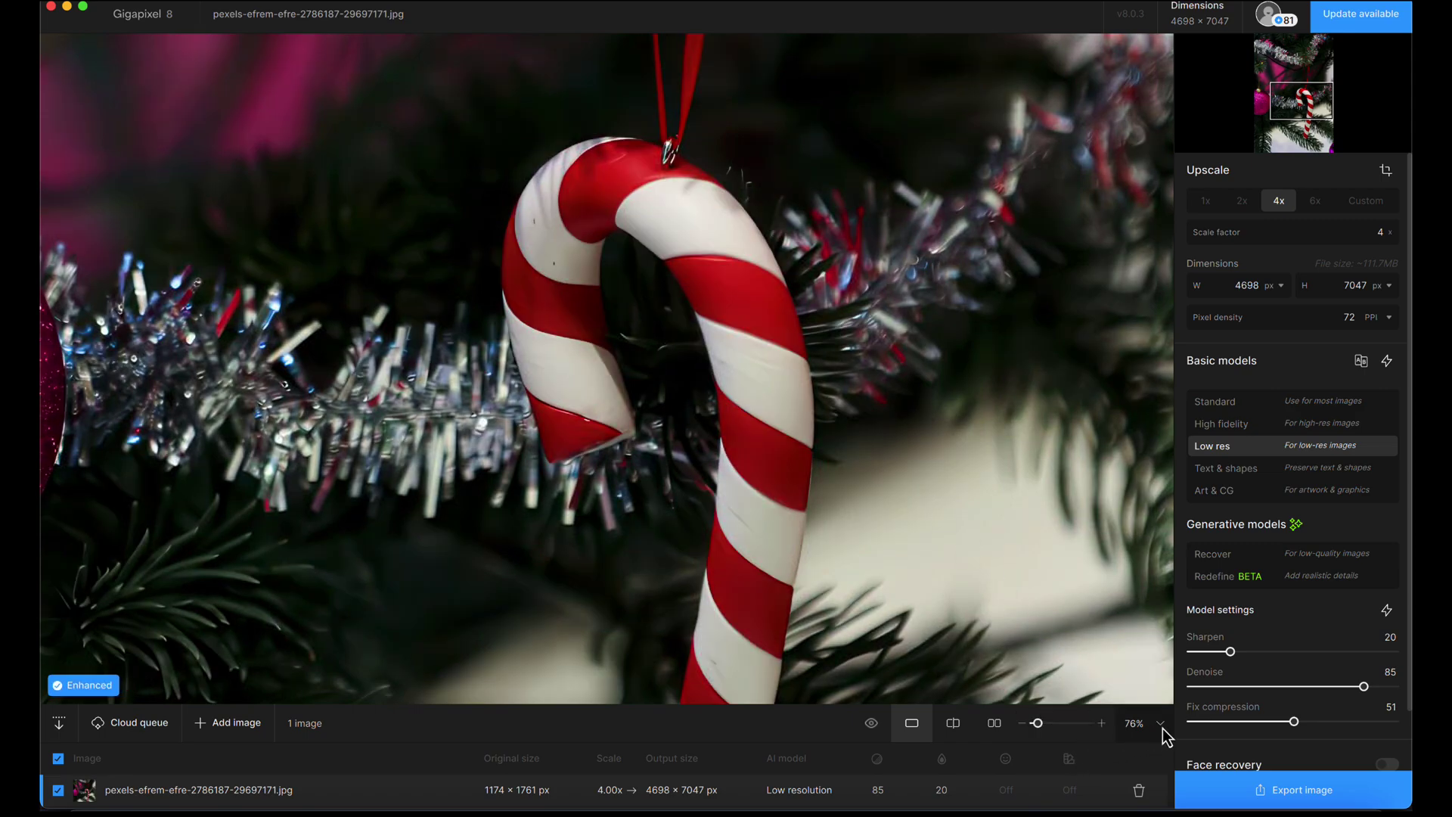
drag(593, 518, 707, 259)
drag(295, 373, 774, 465)
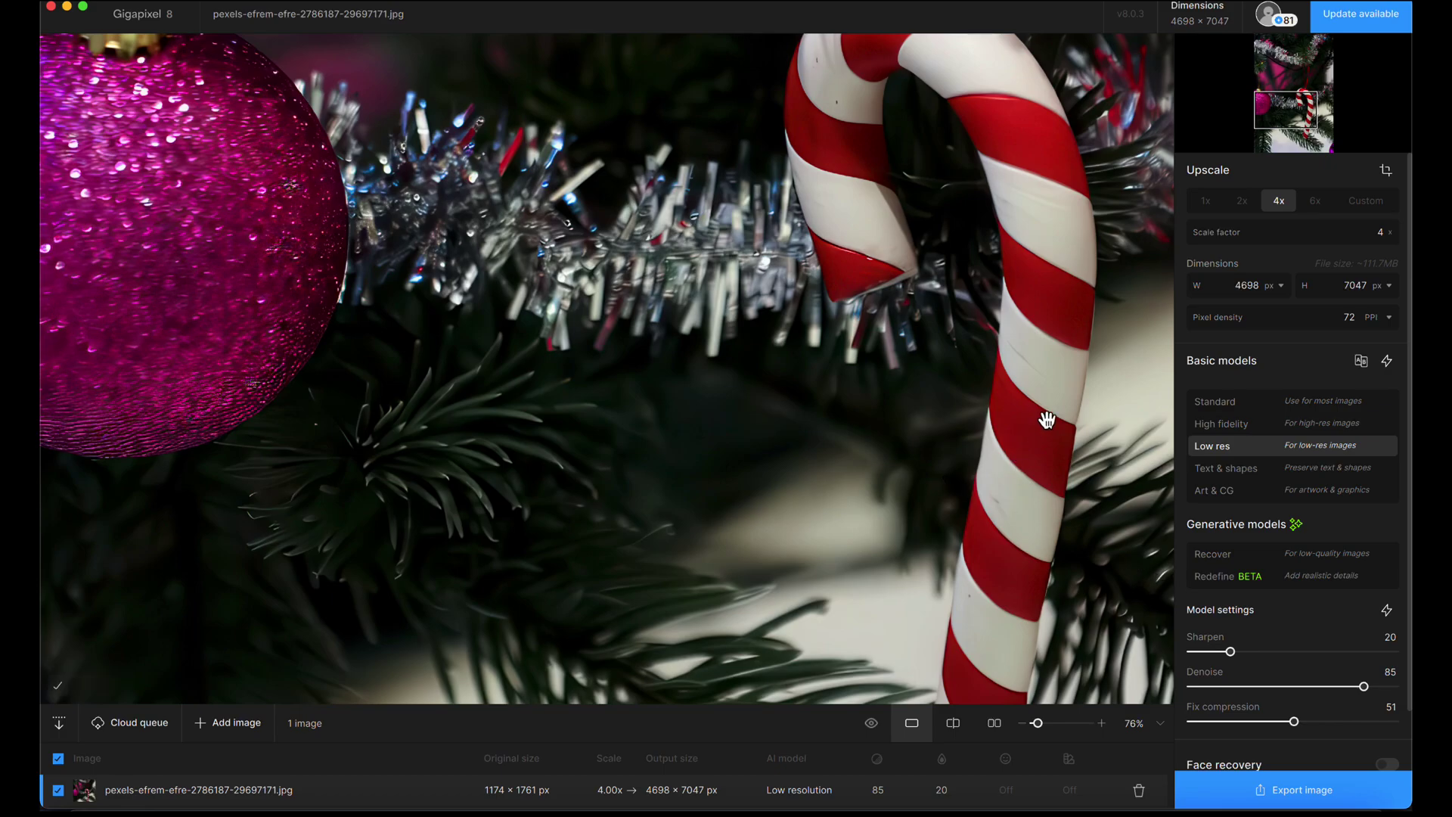
drag(1036, 424, 1063, 502)
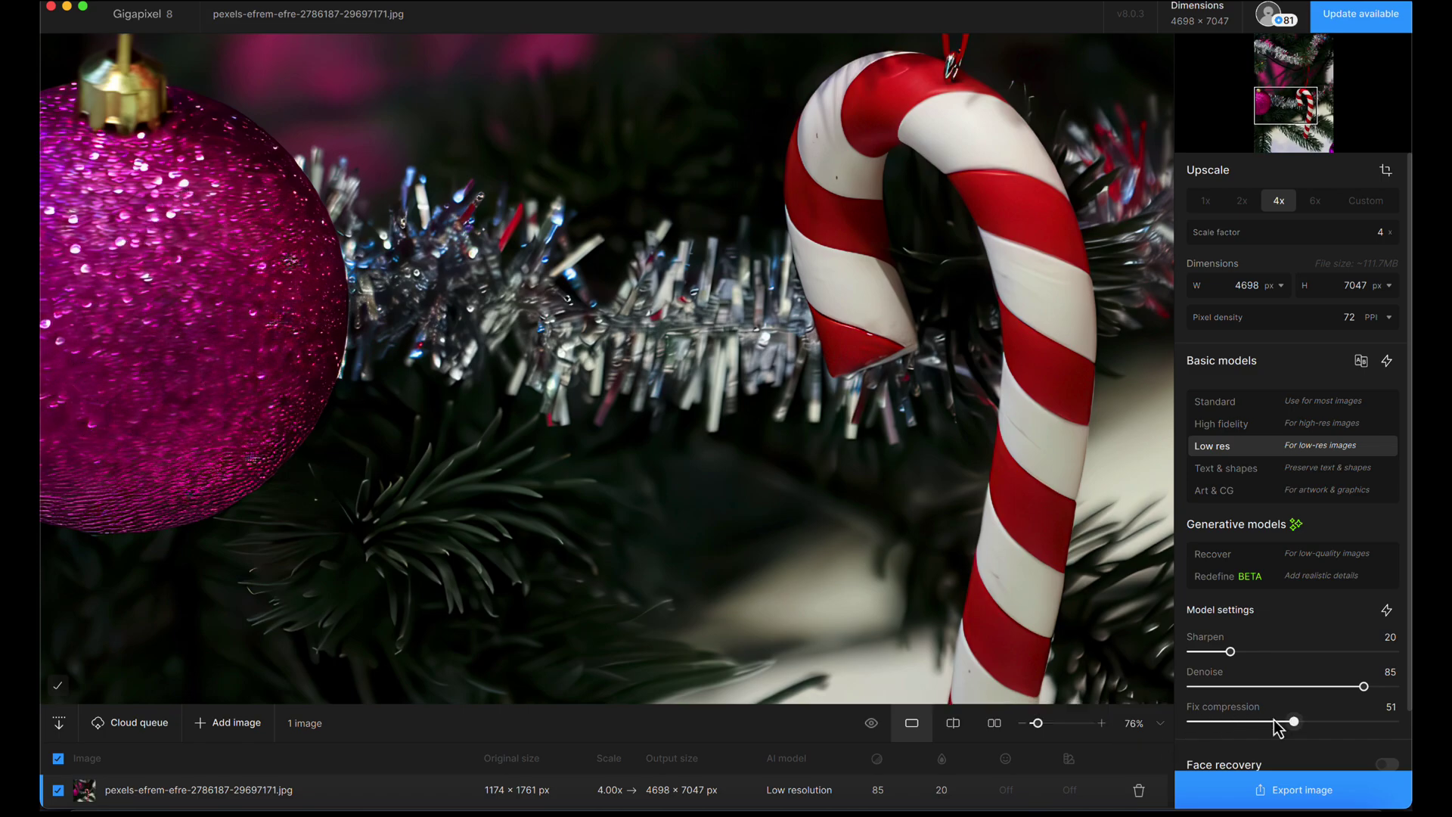
Lower Denoise to 7 and Fix compression to 11, comparing against the original
drag(1364, 686, 1206, 687)
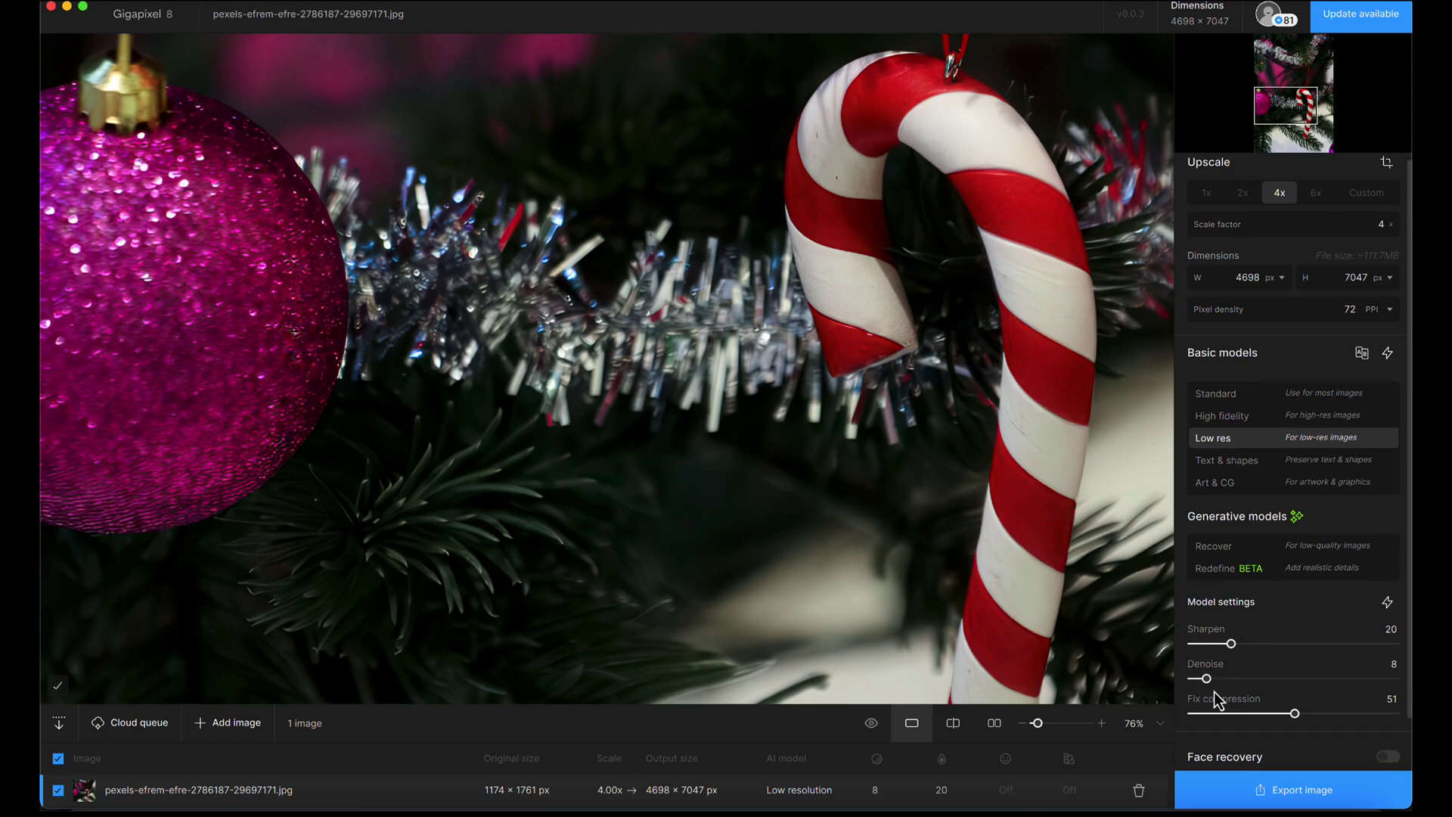
scroll(1213, 689, down, 1)
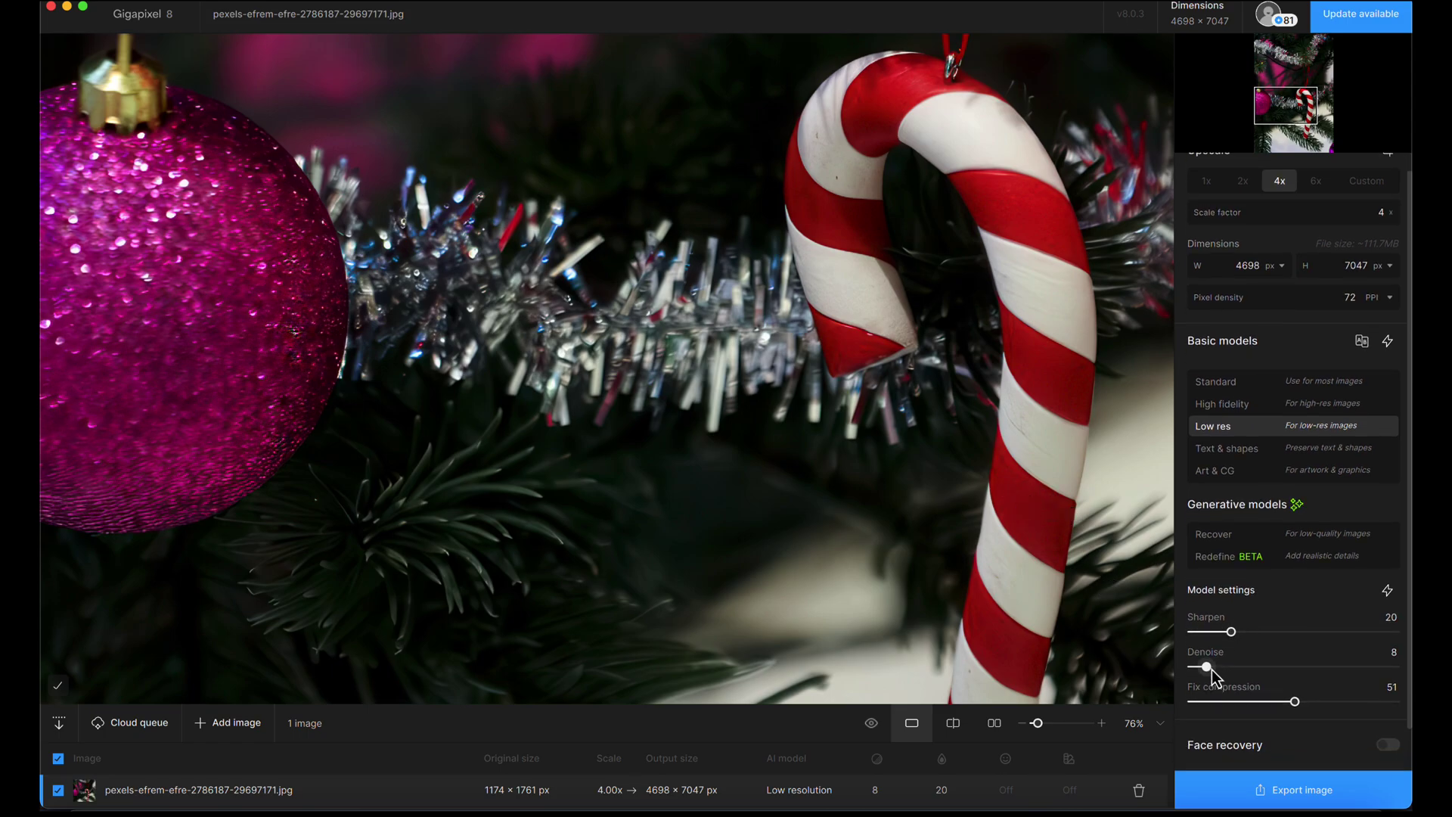
drag(1210, 669, 1362, 670)
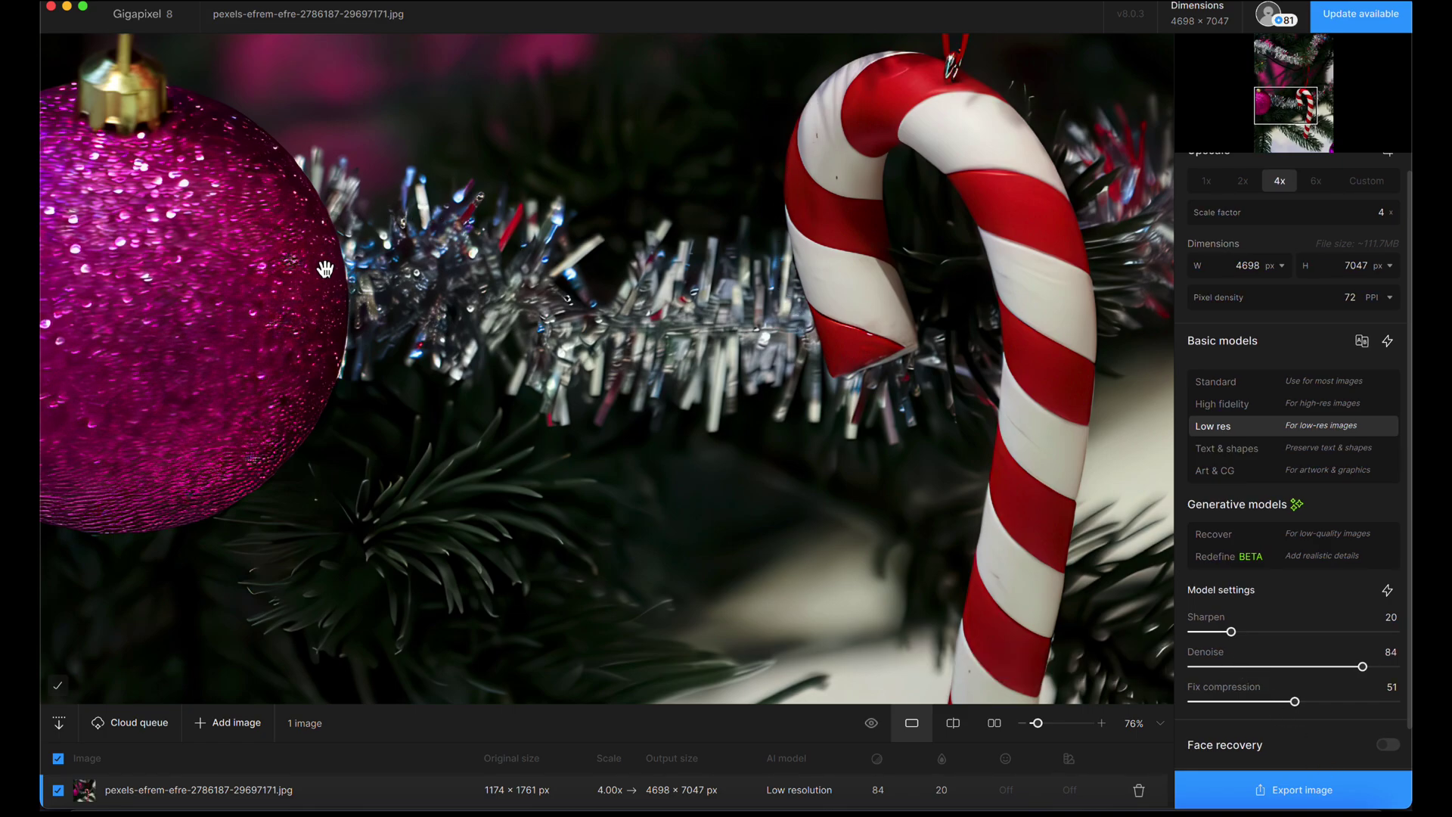
drag(1364, 668, 1204, 669)
drag(1294, 702, 1212, 703)
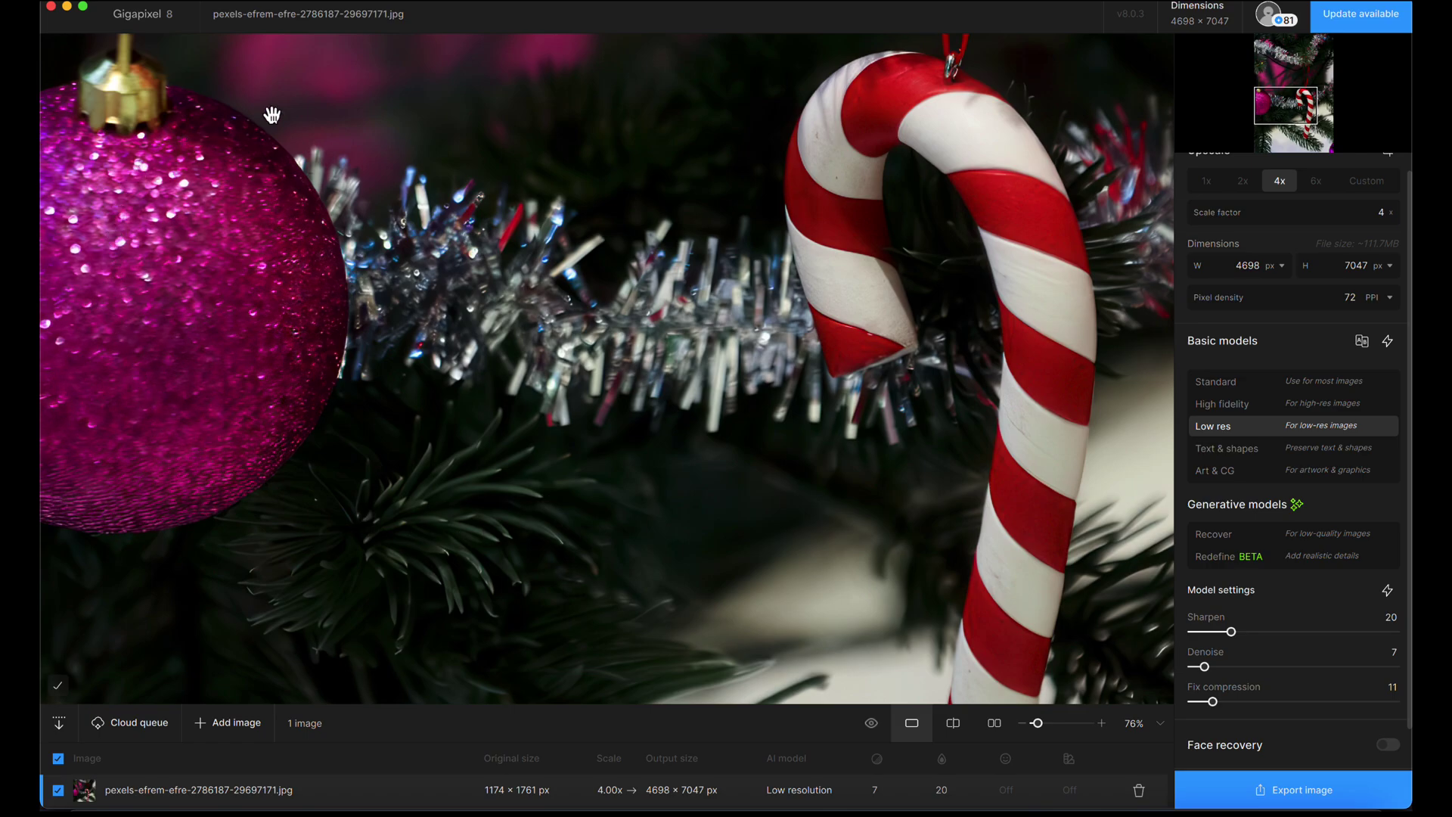
drag(658, 182, 670, 434)
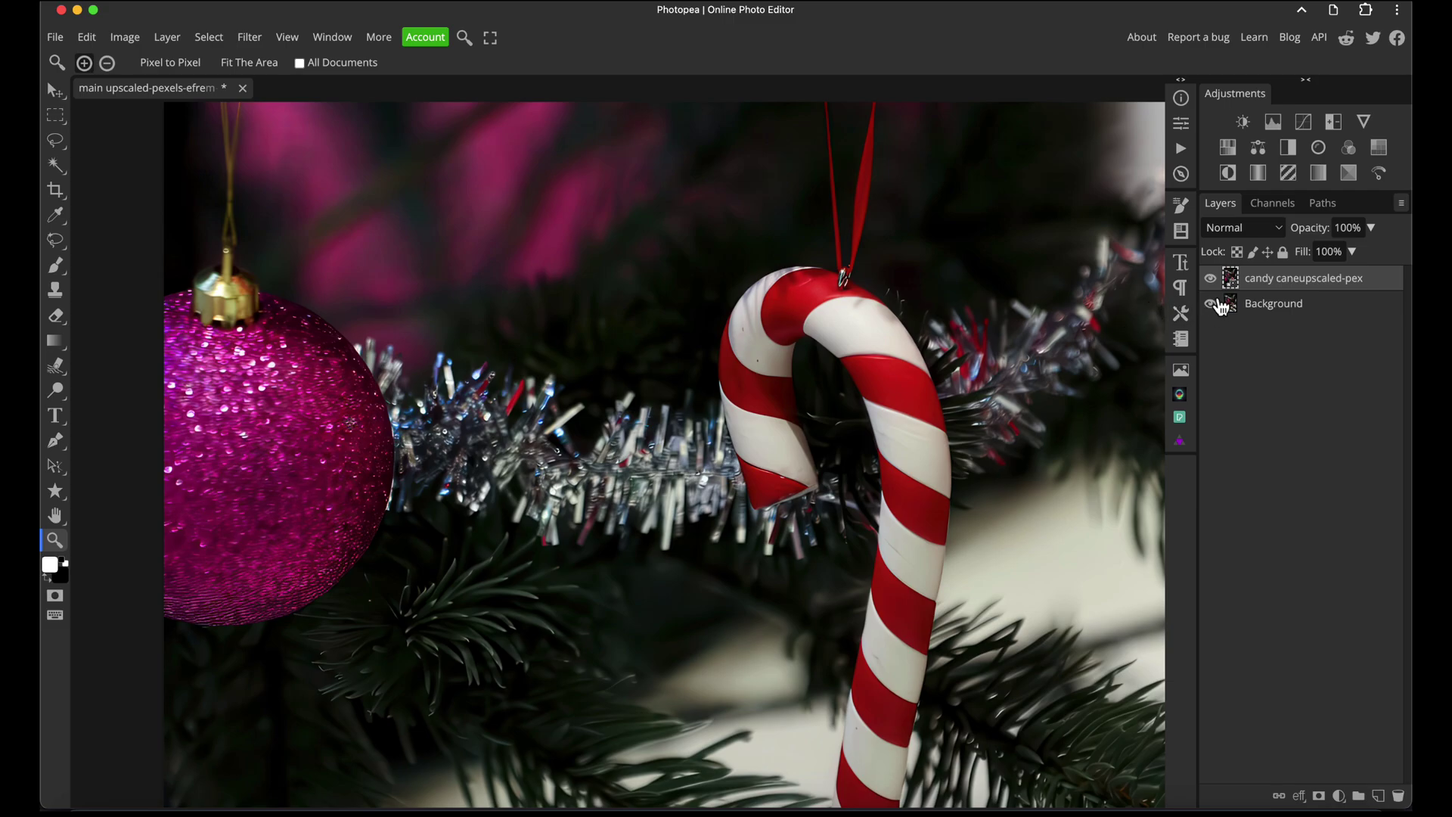
Hide the top candy cane layer to compare it with the version beneath
click(1209, 280)
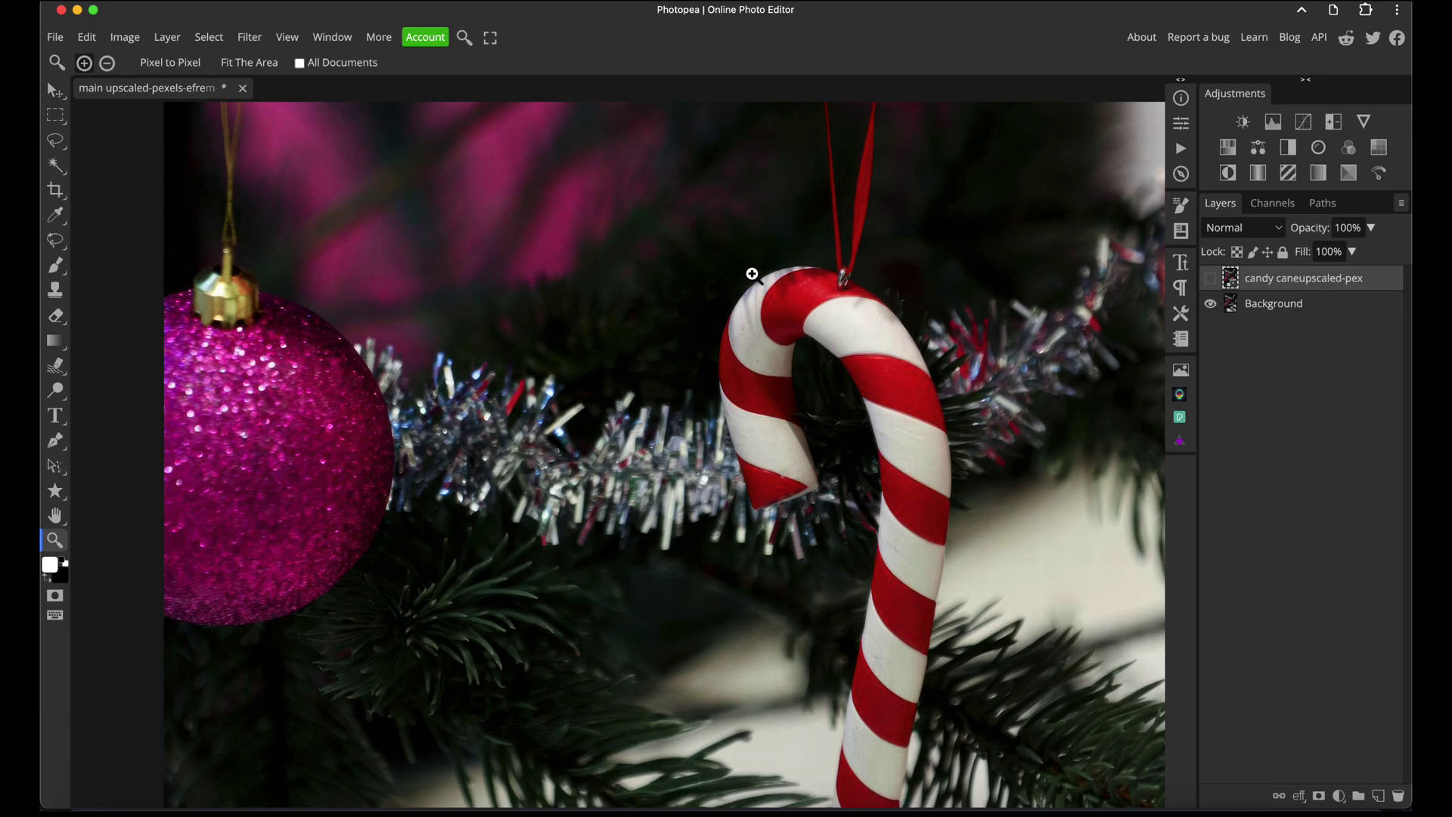
drag(682, 566, 736, 283)
scroll(736, 283, up, 6)
scroll(907, 340, down, 3)
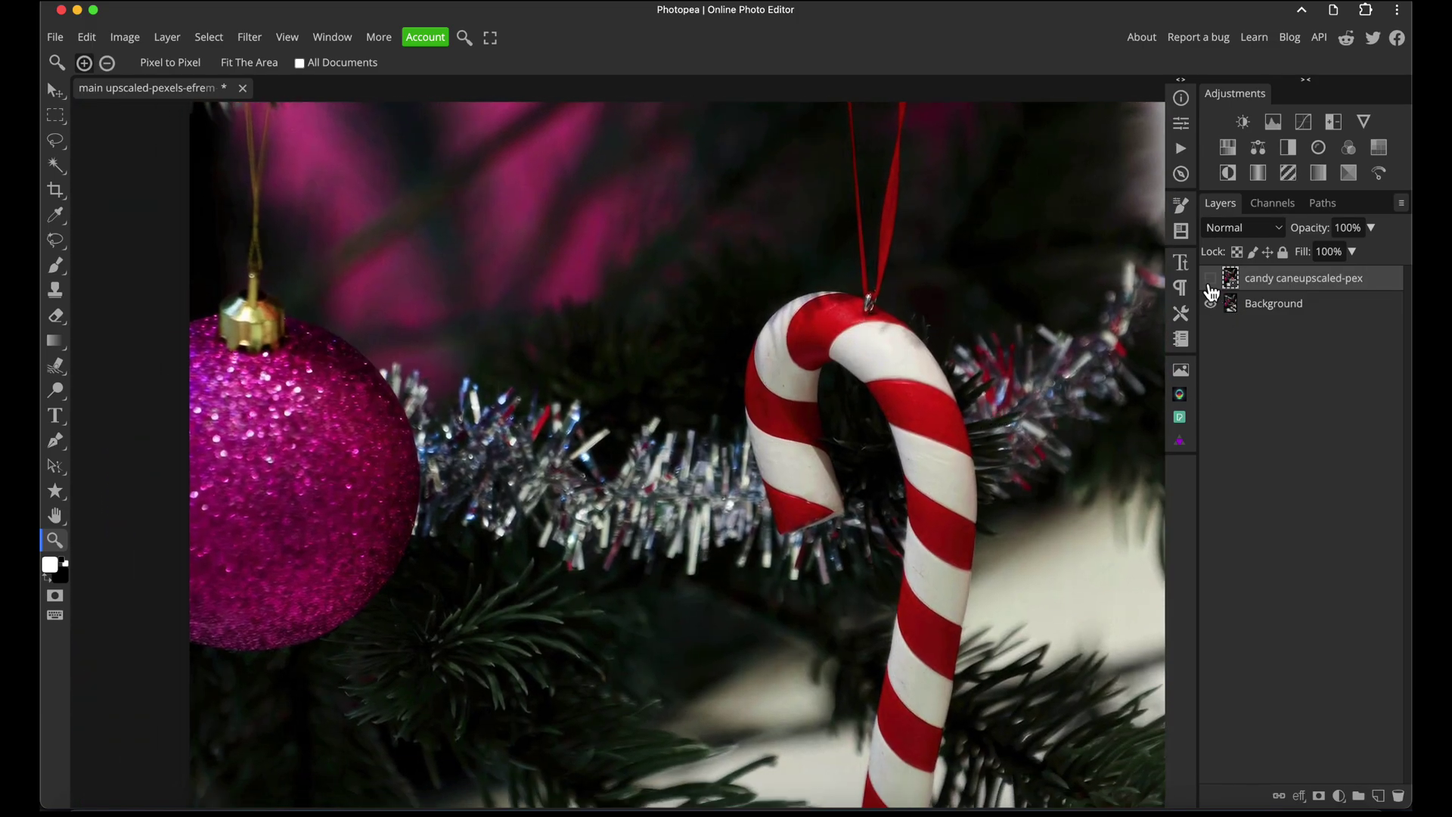
Show the top candy cane layer again and add a white layer mask to it
click(1210, 285)
scroll(988, 567, right, 3)
scroll(988, 567, down, 2)
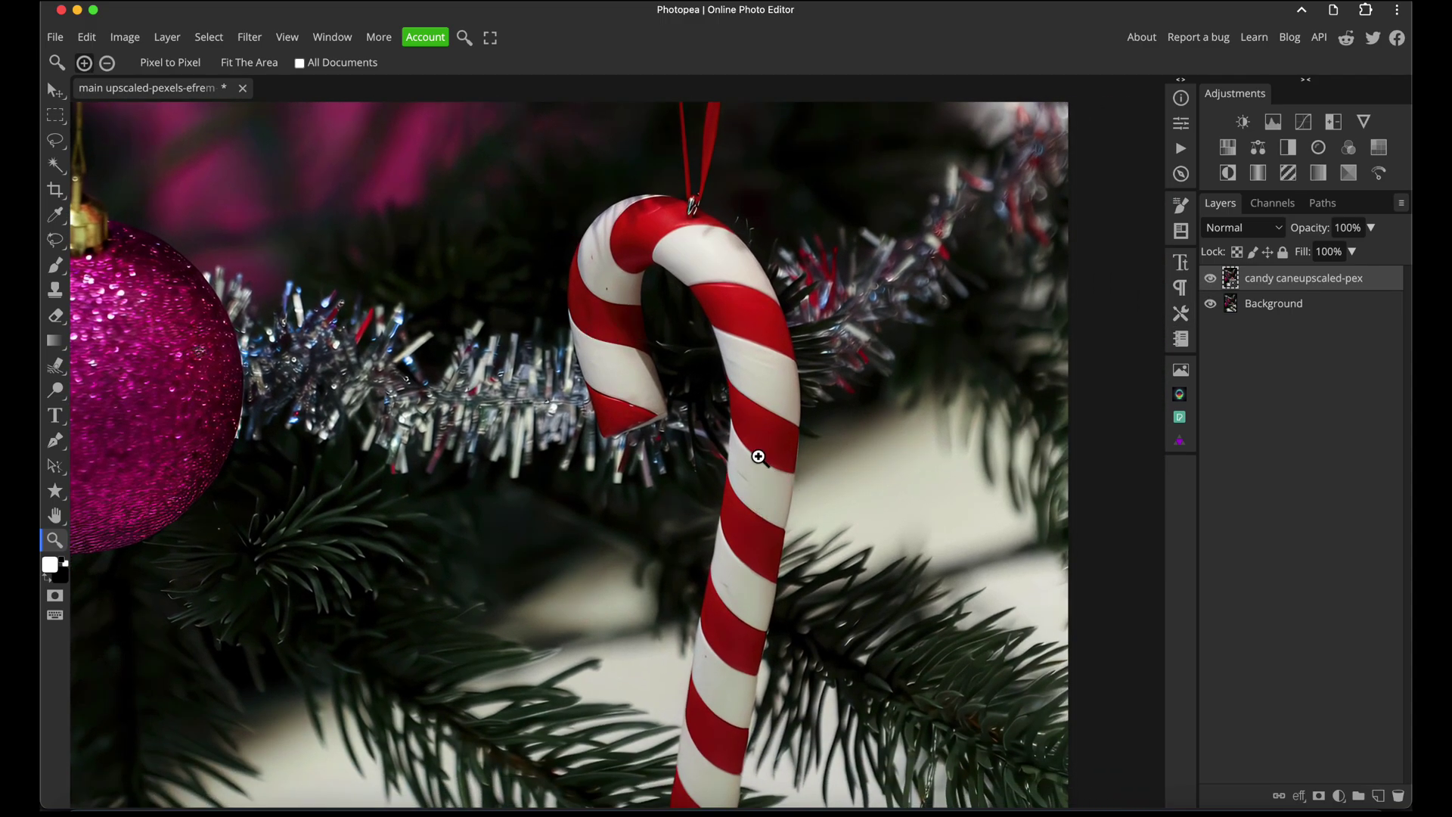
scroll(756, 457, up, 3)
scroll(775, 460, down, 3)
scroll(756, 463, down, 1)
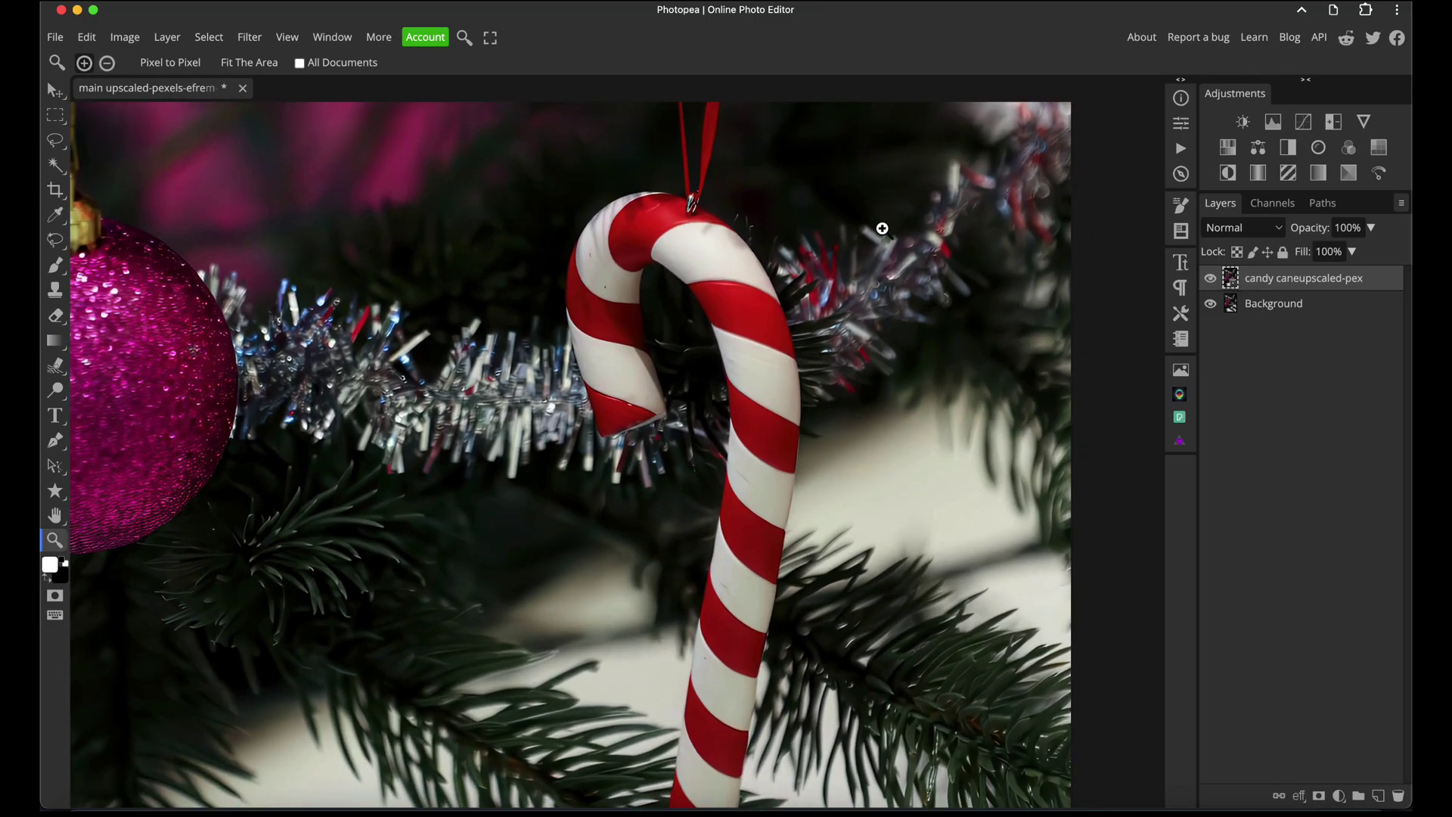
click(1319, 797)
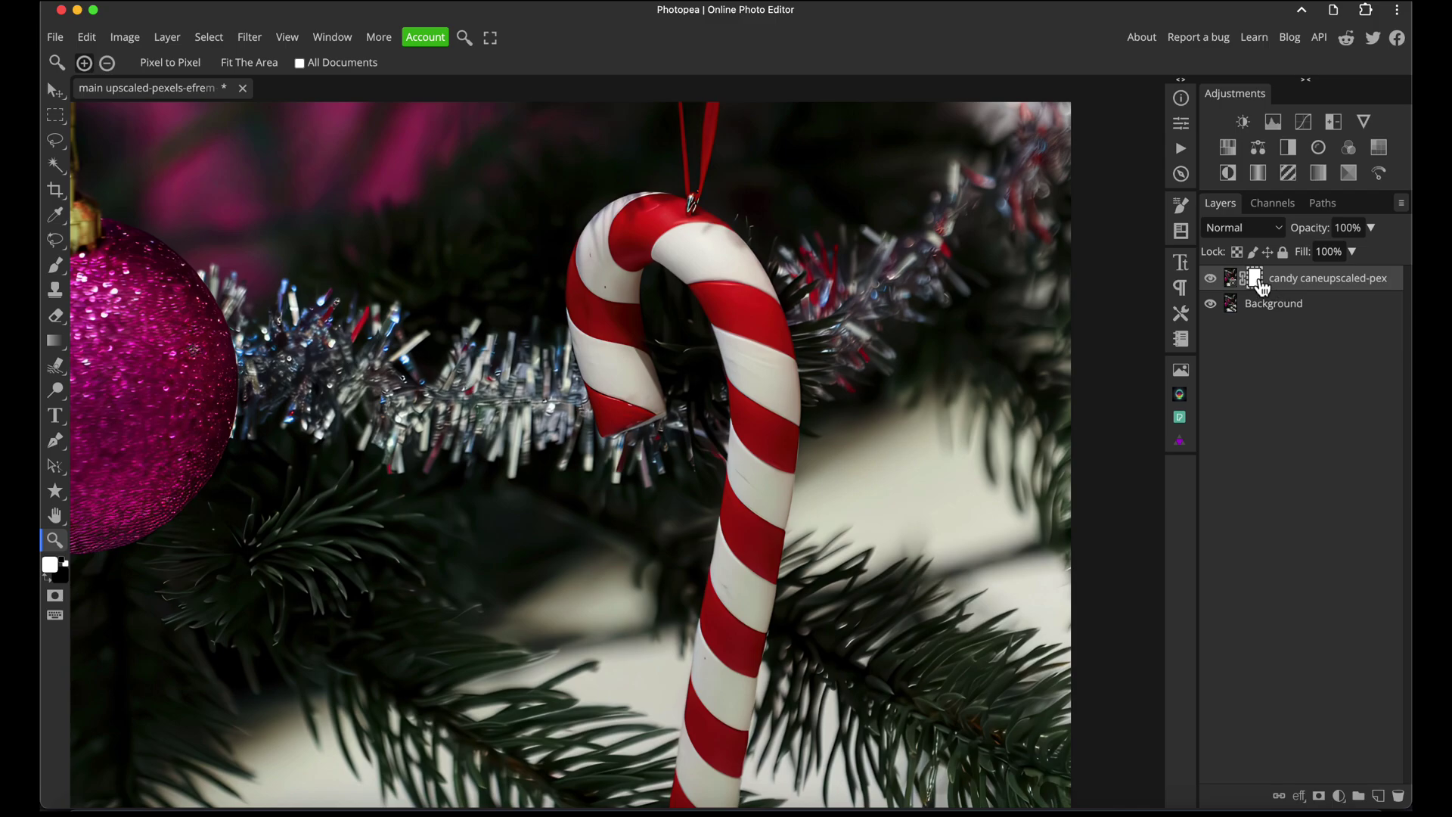
Invert the layer mask to black and set up a 250 px brush with lowered hardness
key(ctrl+i)
key(b)
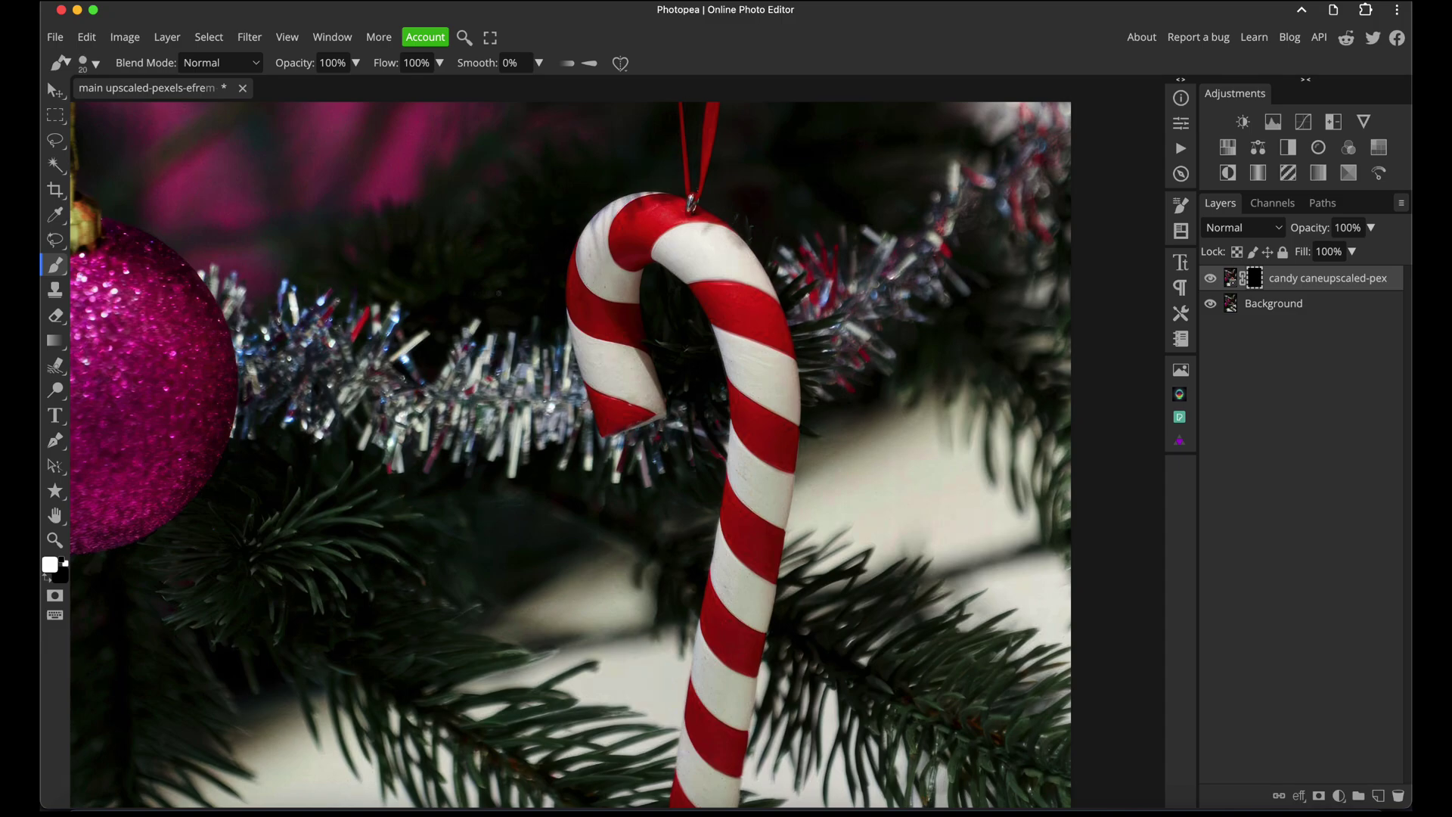
key(bracketright)
key(bracketright)
key(bracketright)
key(bracketright)
key(bracketright)
key(bracketright)
key(bracketright)
key(bracketright)
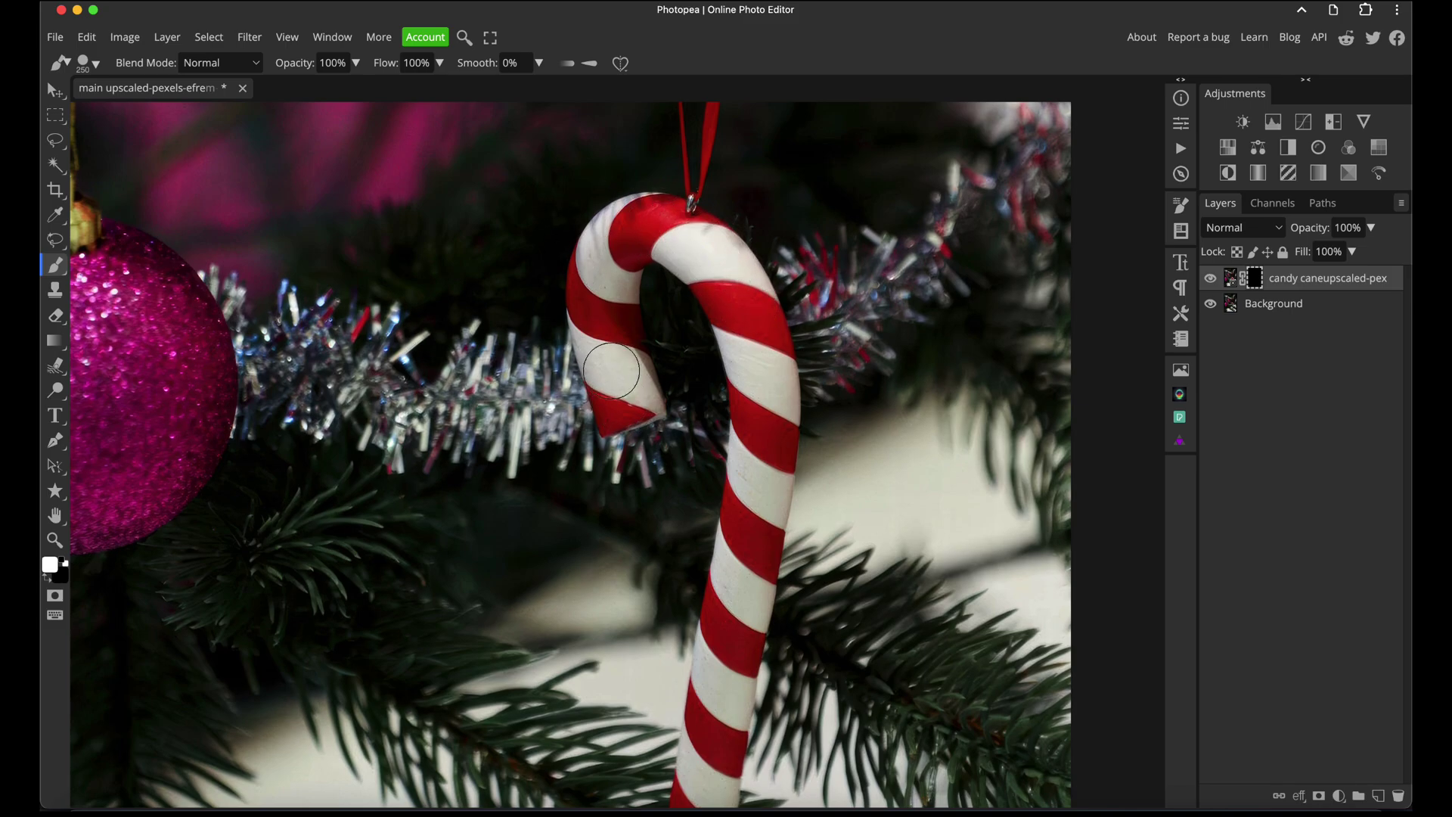
right_click(612, 371)
drag(830, 443, 745, 454)
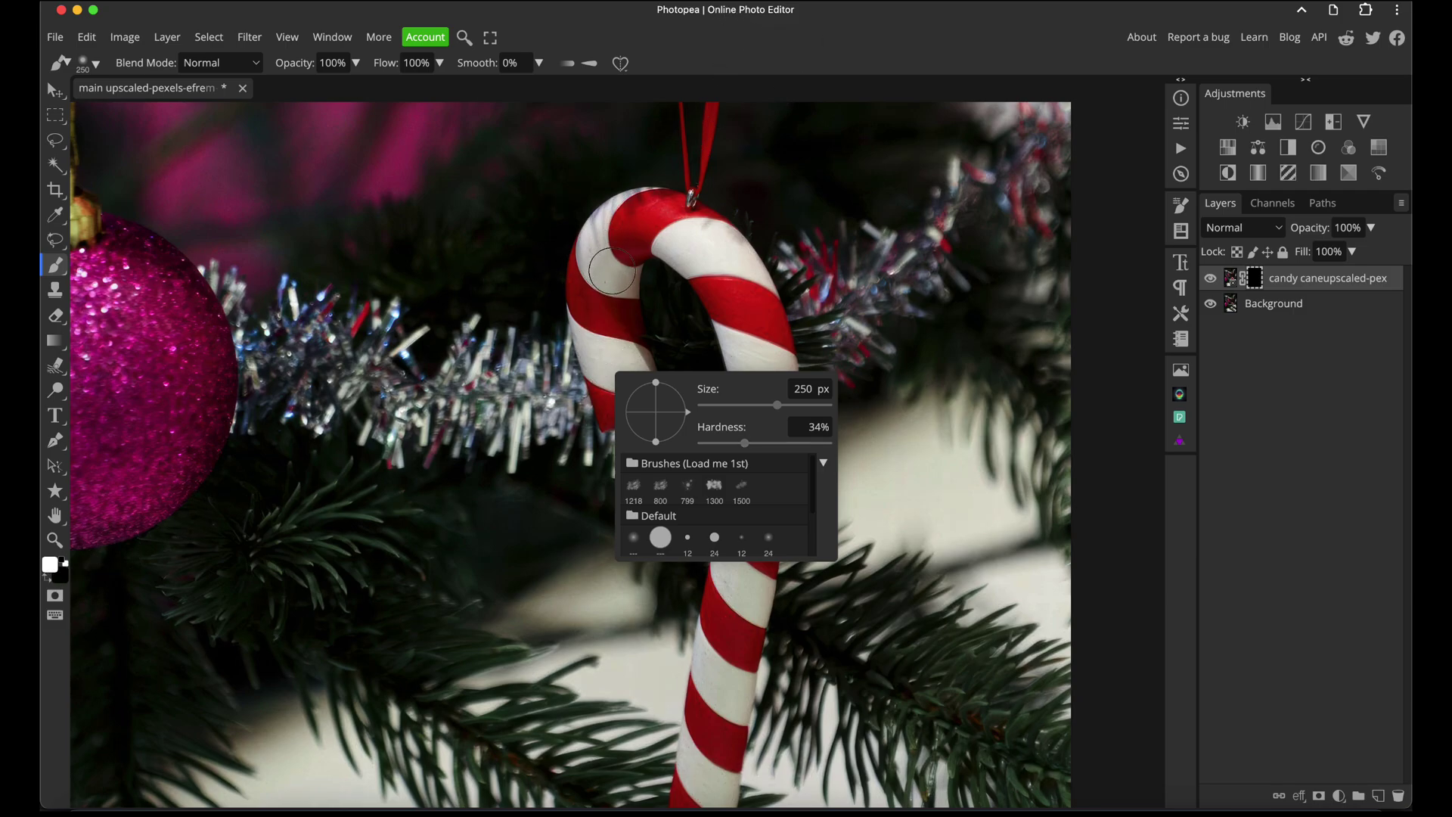
click(609, 281)
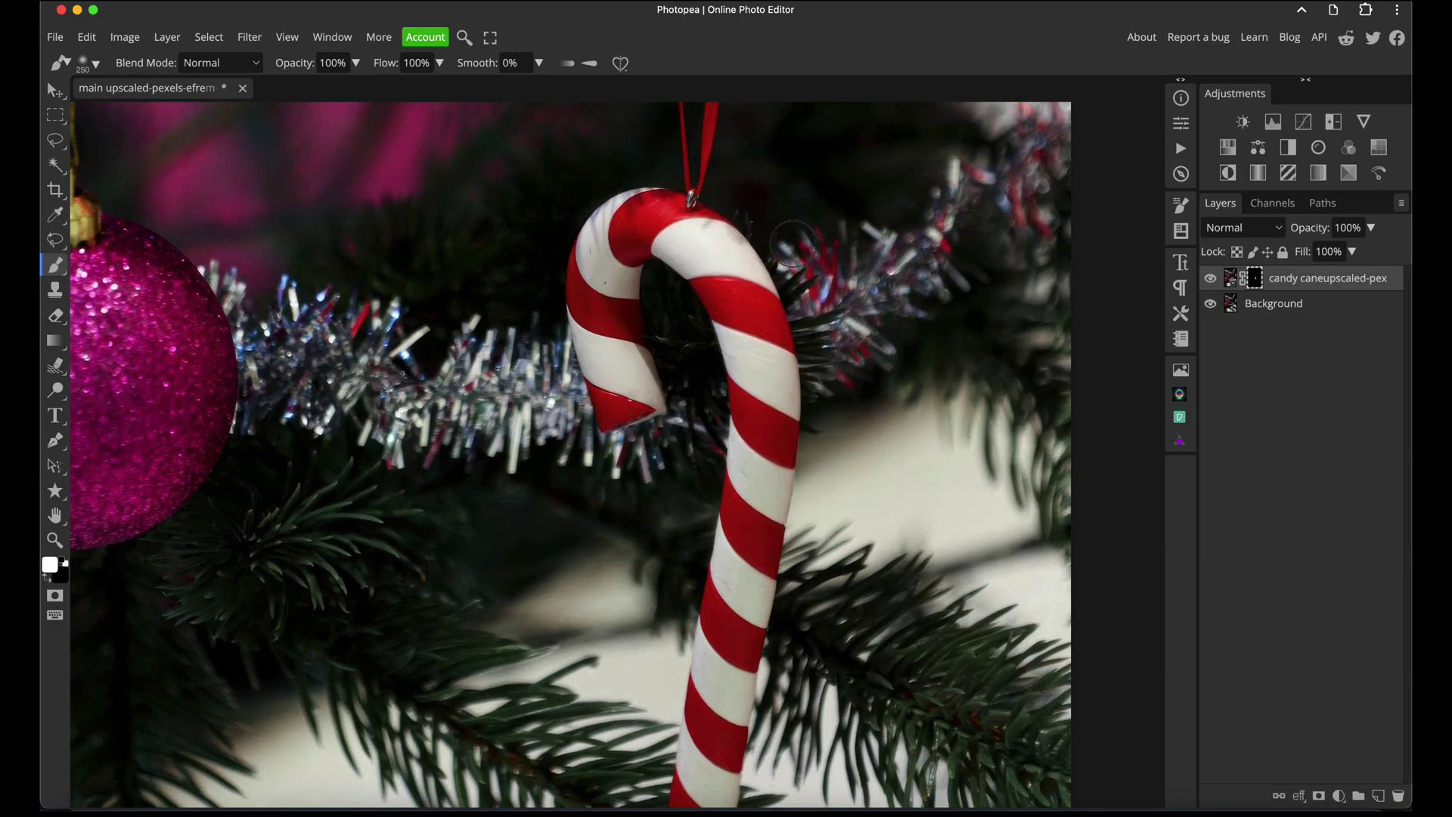
Pan the view so the candy cane sits centred for painting
scroll(1012, 386, up, 1)
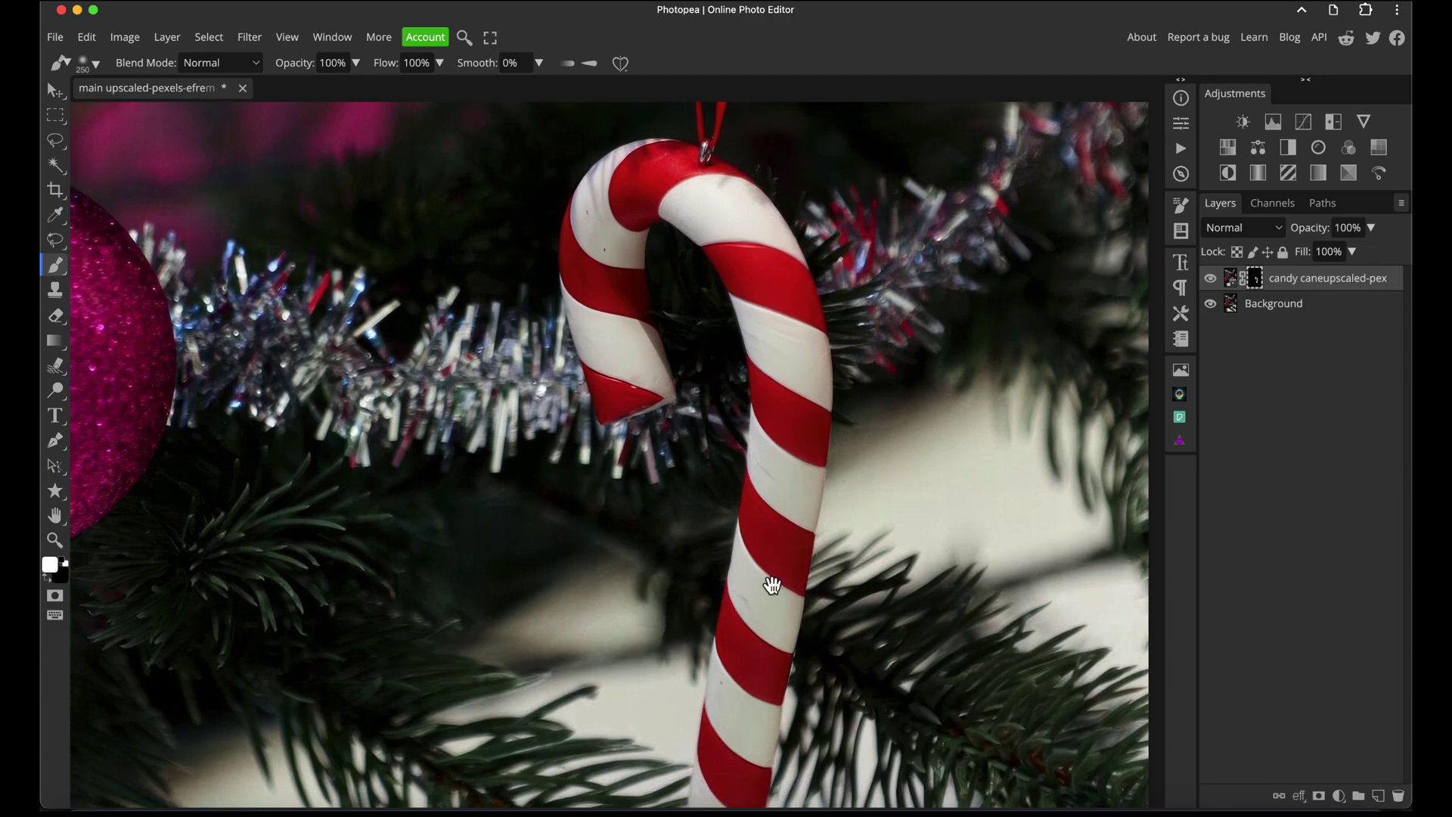
scroll(770, 596, down, 3)
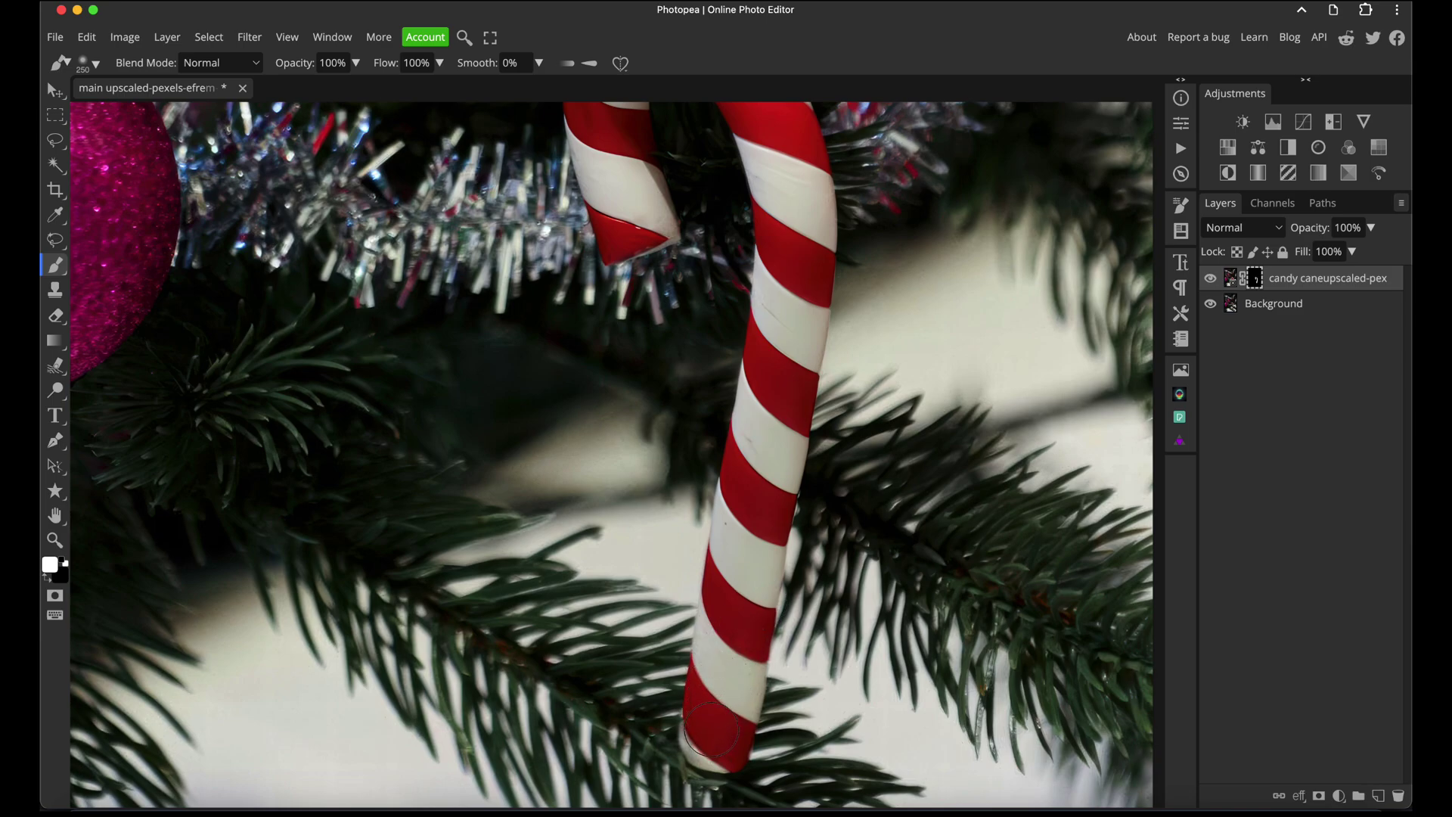
scroll(557, 385, left, 5)
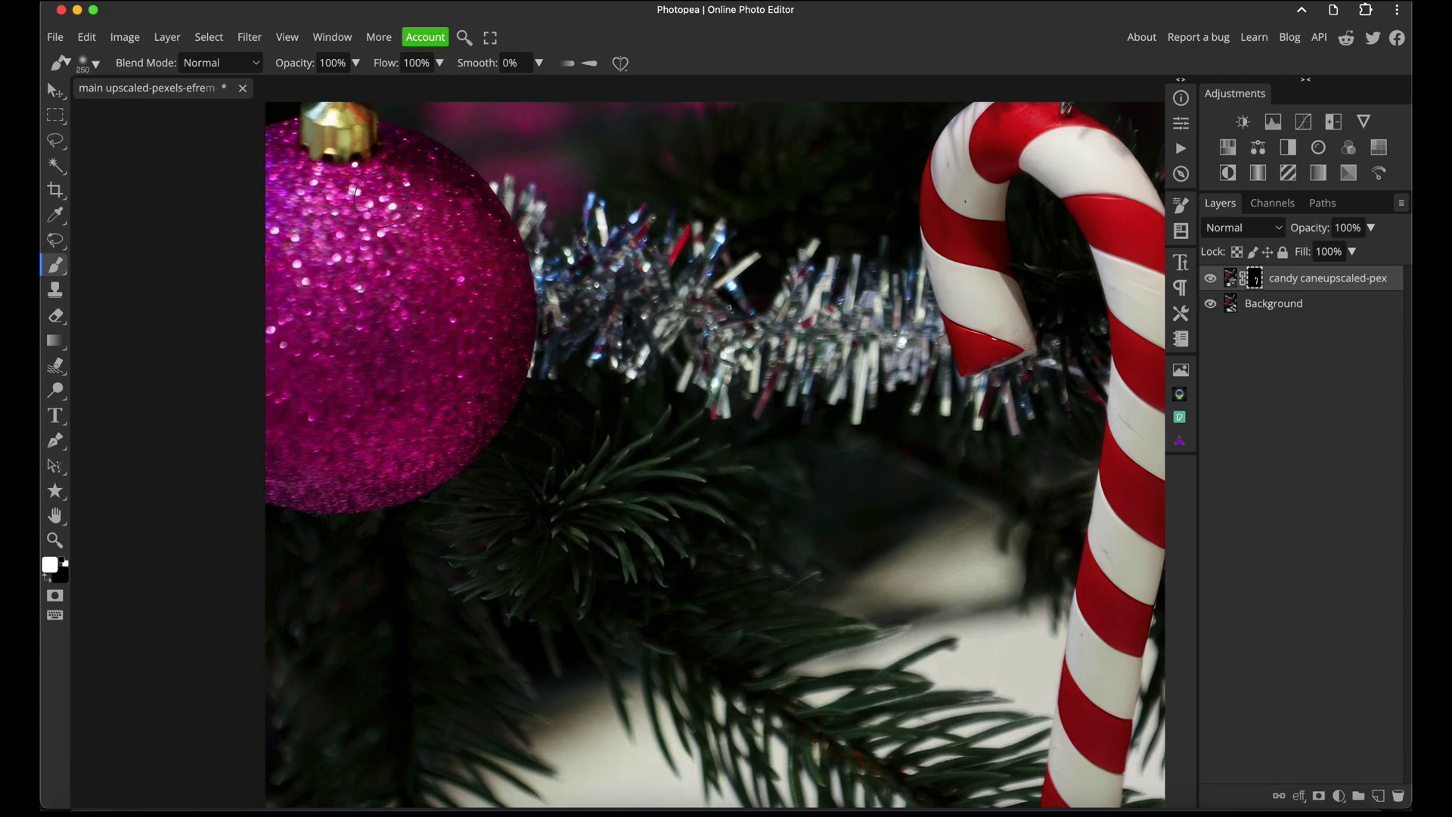
mouse_move(1036, 246)
mouse_down()
mouse_move(565, 278)
mouse_move(622, 231)
mouse_up()
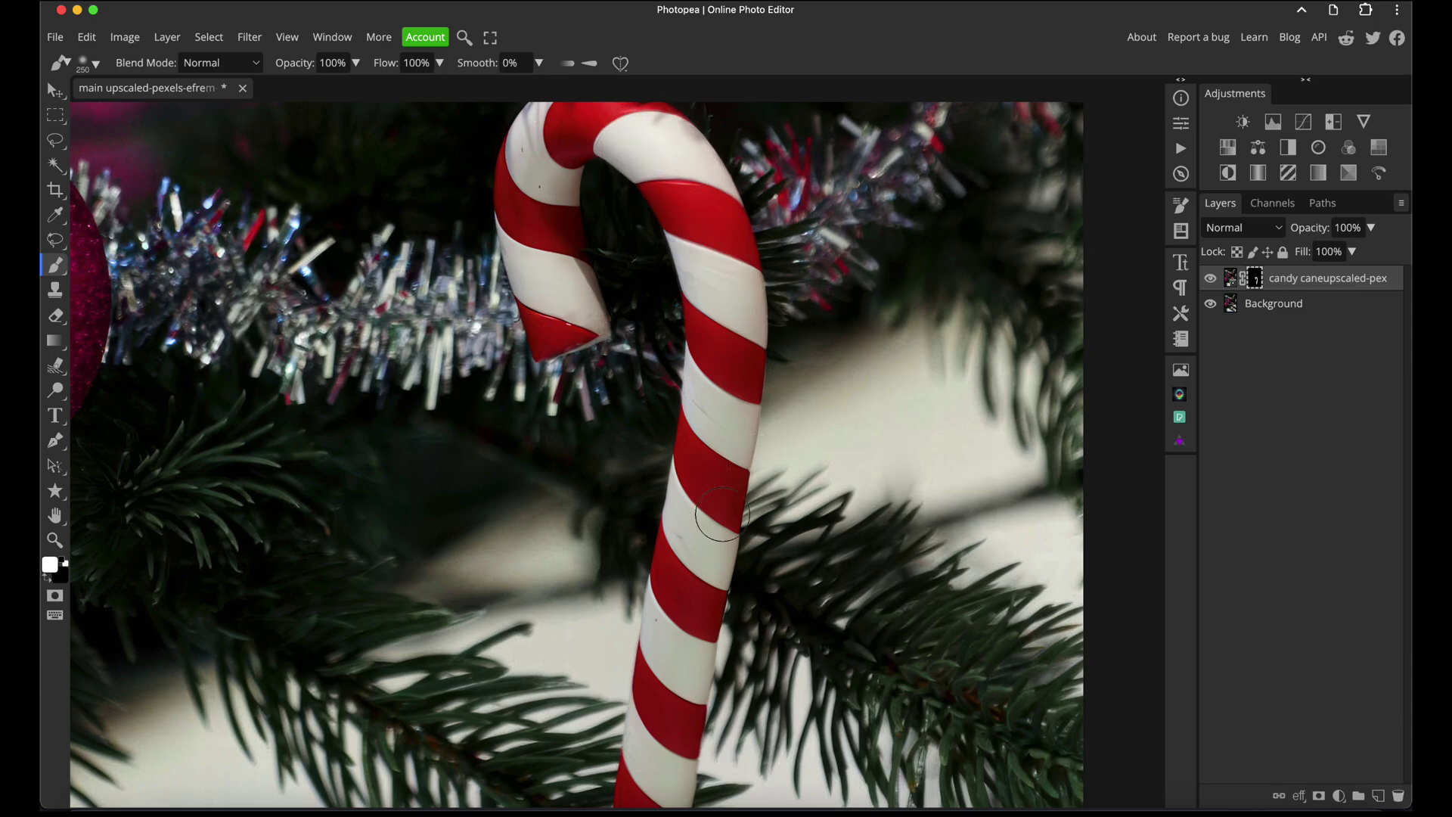
key(z)
alt+click(791, 397)
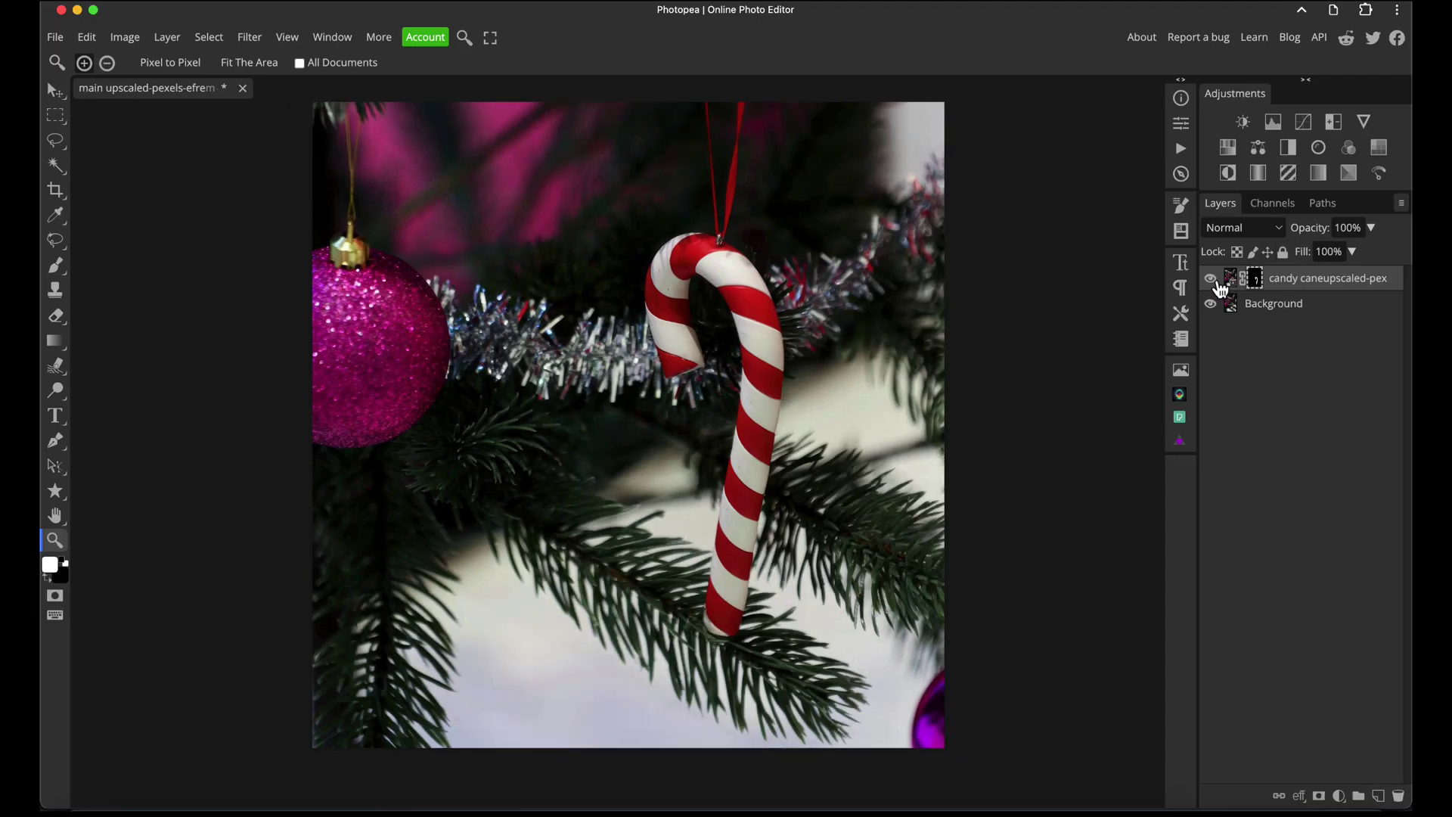
click(1214, 281)
click(1214, 280)
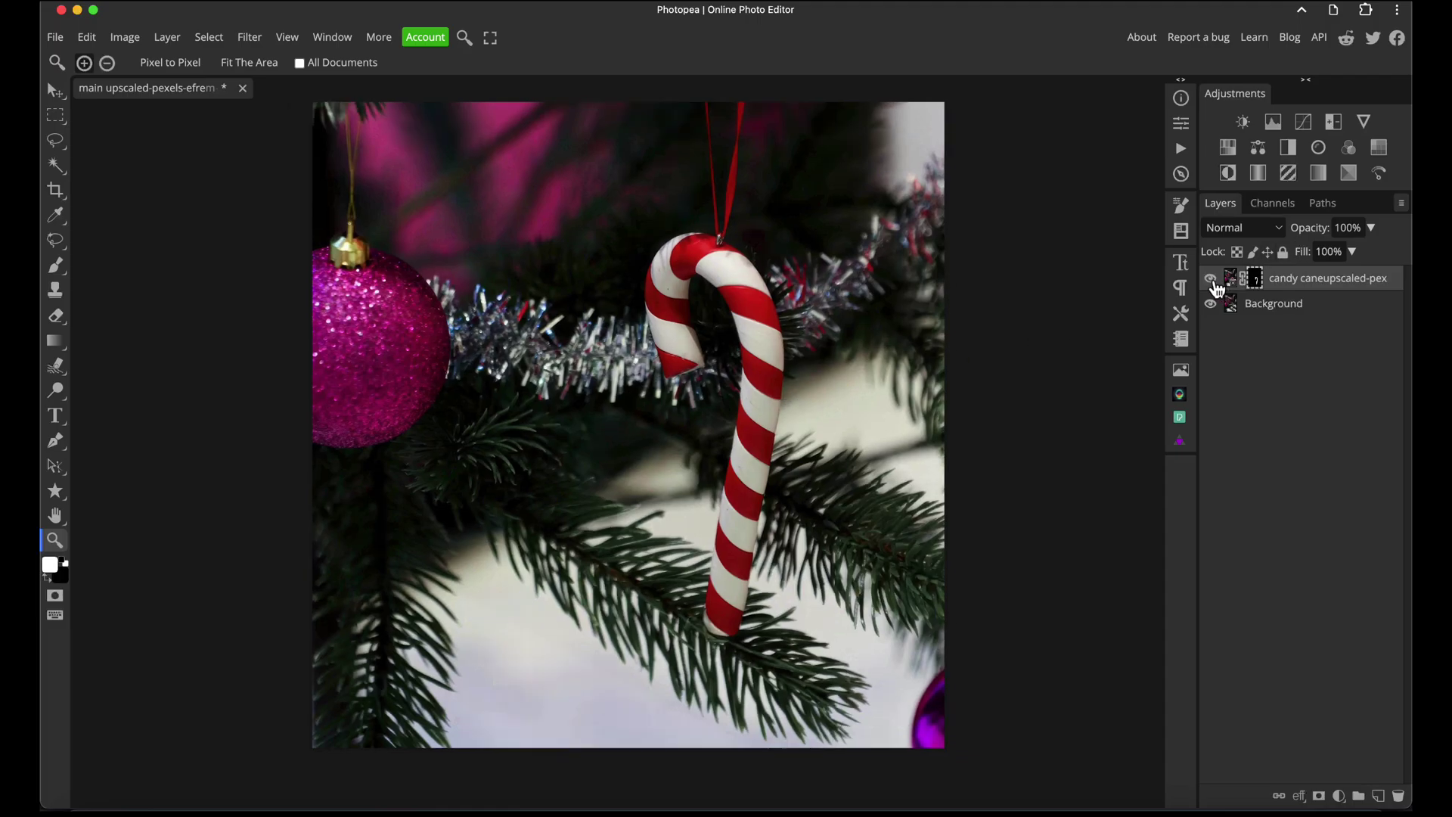